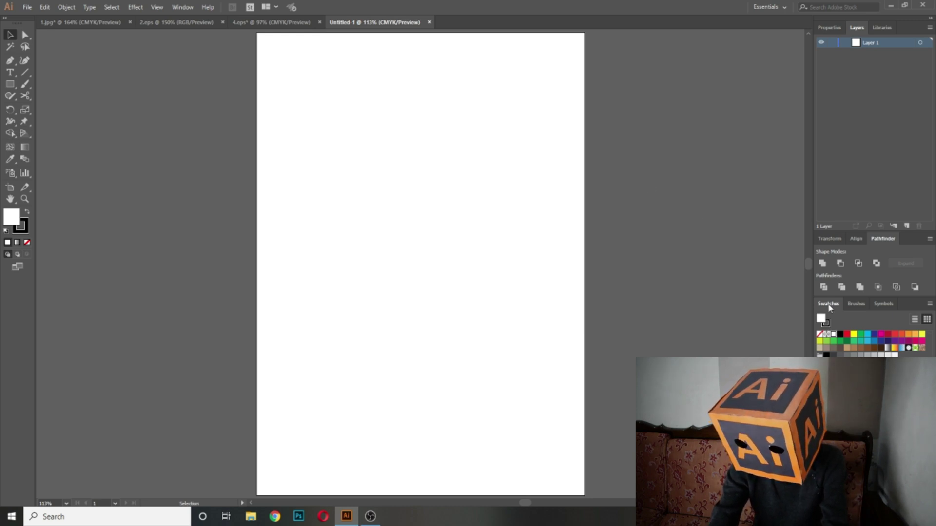
# Set the fill to the ornamental pattern swatch beside Foliage in the Untitled-1 document.
pyautogui.click(185, 9)
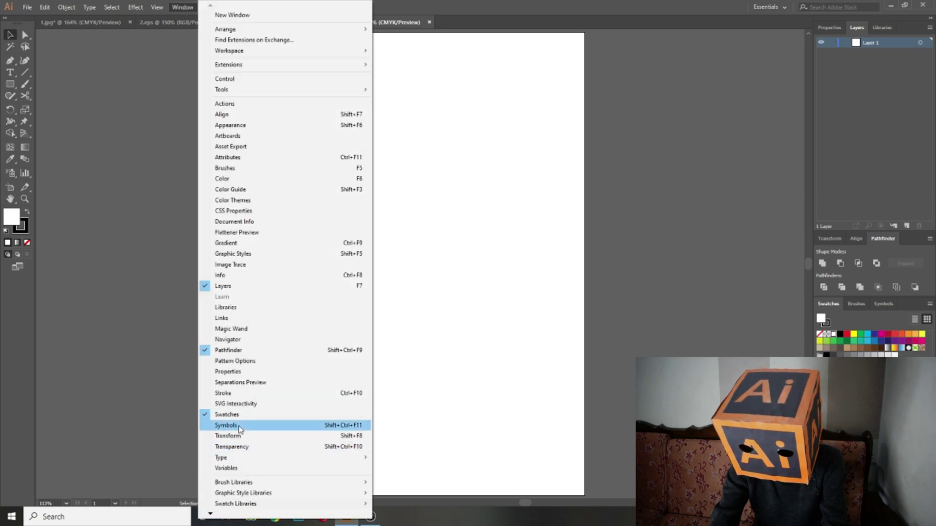
pyautogui.click(607, 350)
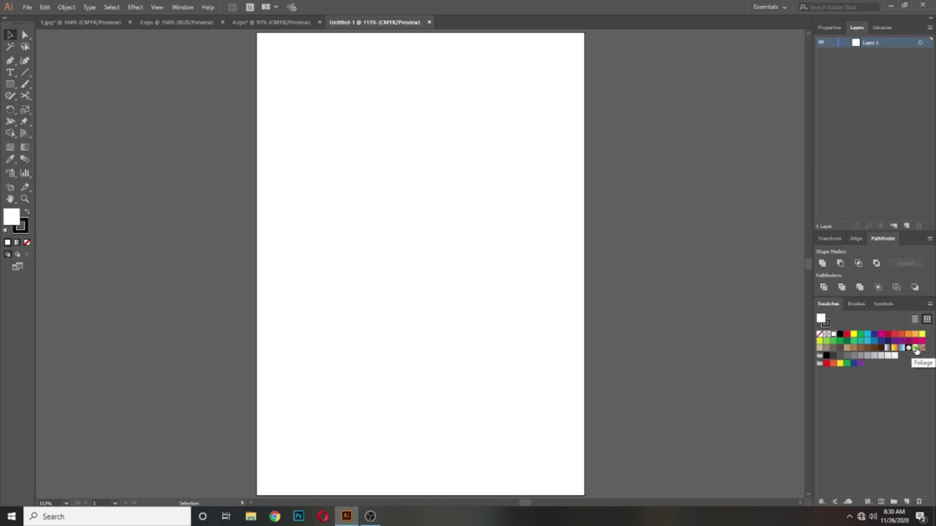
pyautogui.click(916, 348)
pyautogui.click(920, 349)
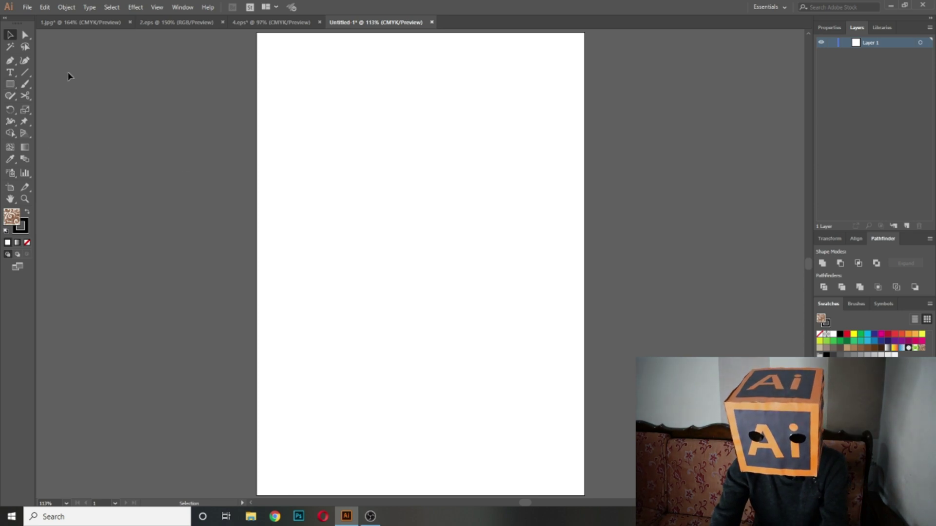
# Examine the floral artwork in 1.jpg and the grouped paths that make up the hoodie in 4.eps.
pyautogui.click(69, 23)
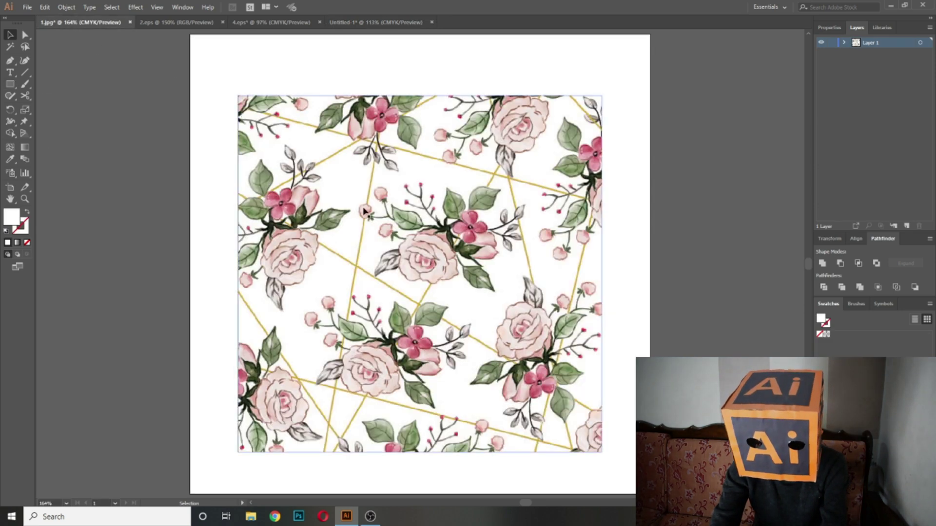
pyautogui.hotkey('ctrl', '0')
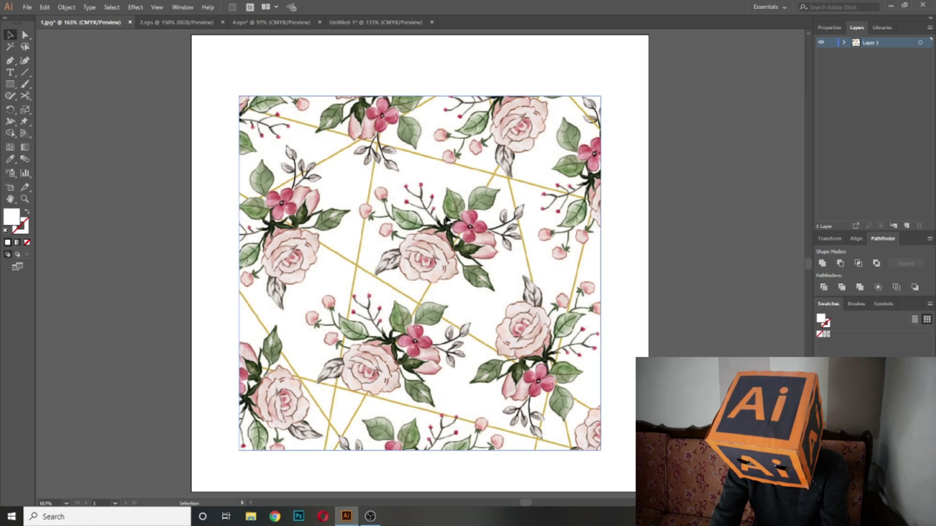
pyautogui.click(269, 23)
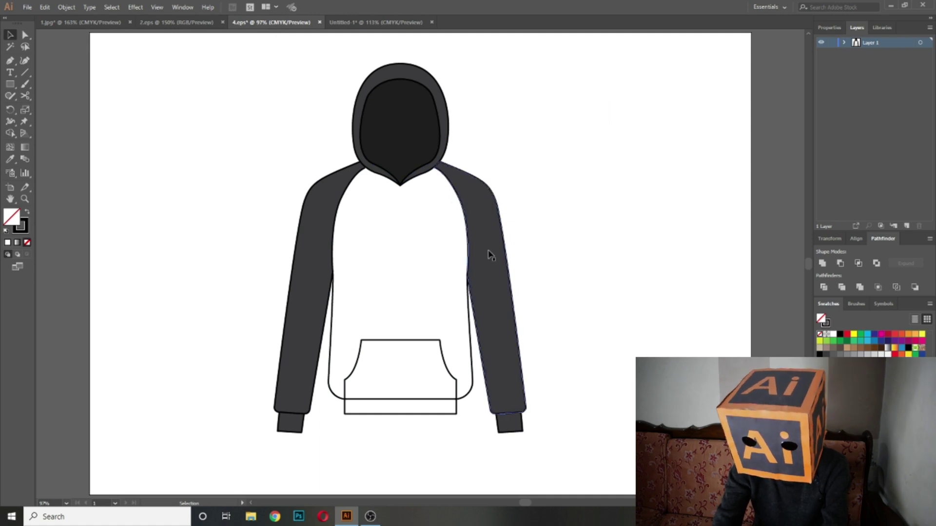
pyautogui.click(844, 43)
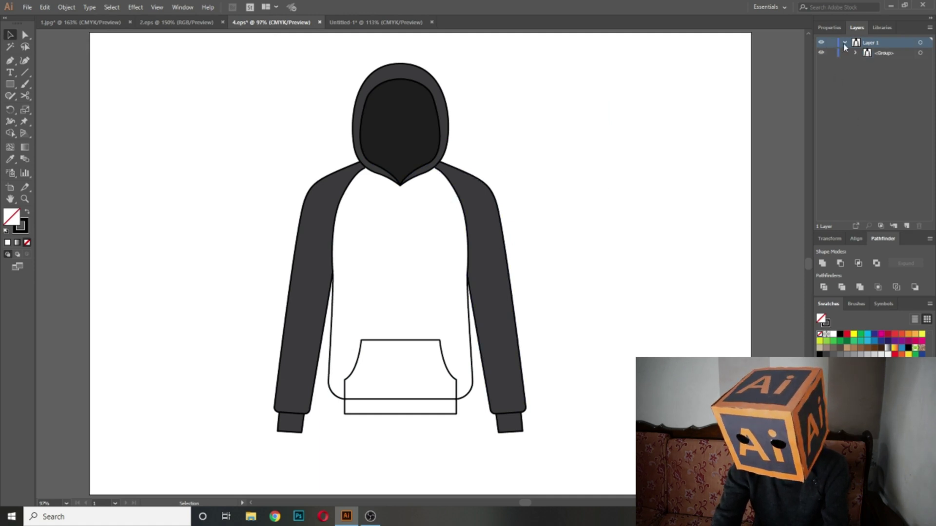
pyautogui.click(856, 52)
pyautogui.scroll(-2, 844, 152)
pyautogui.scroll(2, 845, 152)
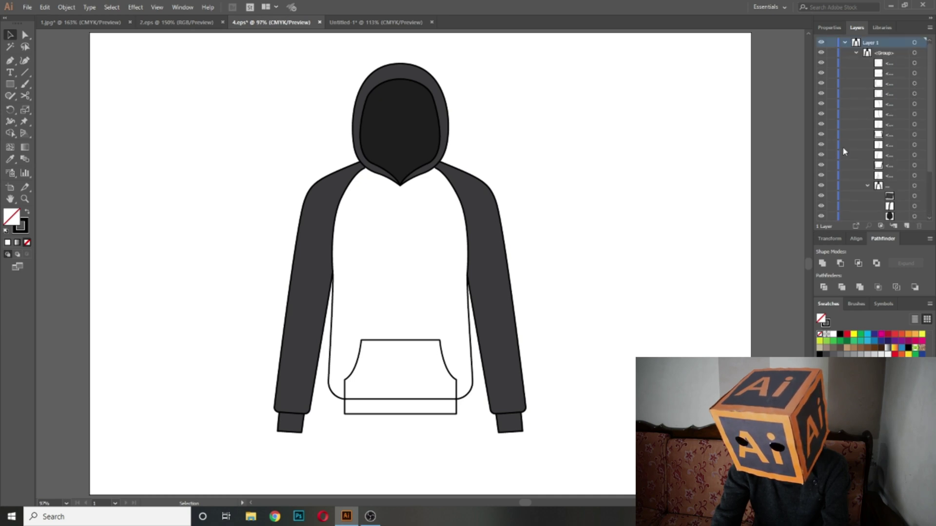
pyautogui.click(821, 62)
pyautogui.click(822, 63)
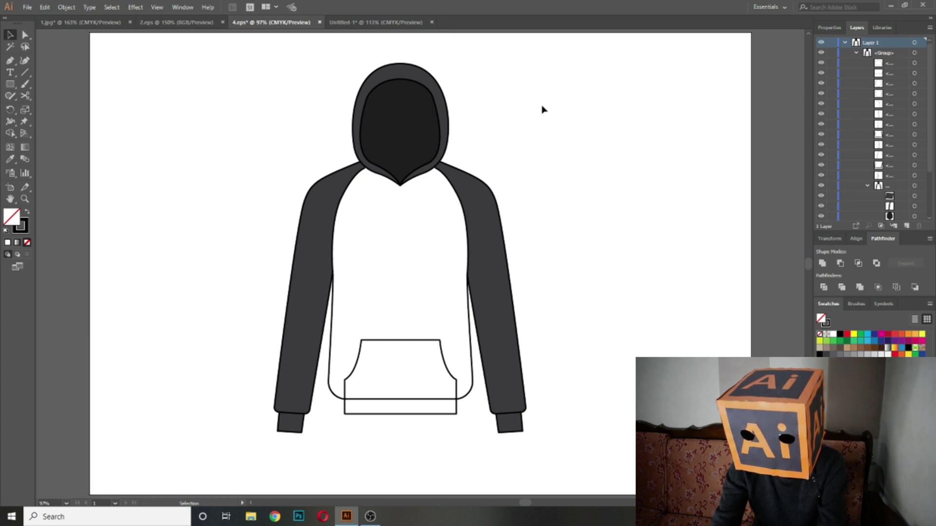
# Bring the floral image from 1.jpg into the 4.eps document and place it to the right of the hoodie.
pyautogui.click(44, 21)
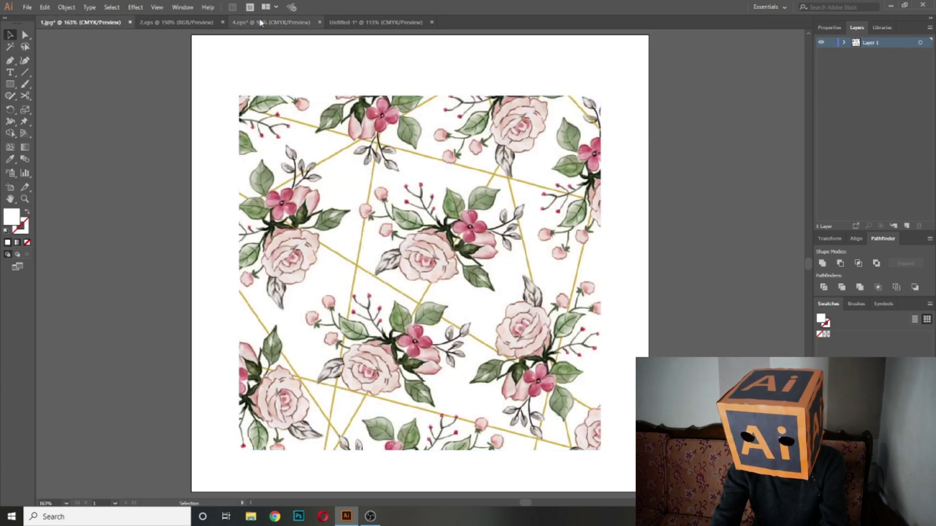
pyautogui.click(271, 22)
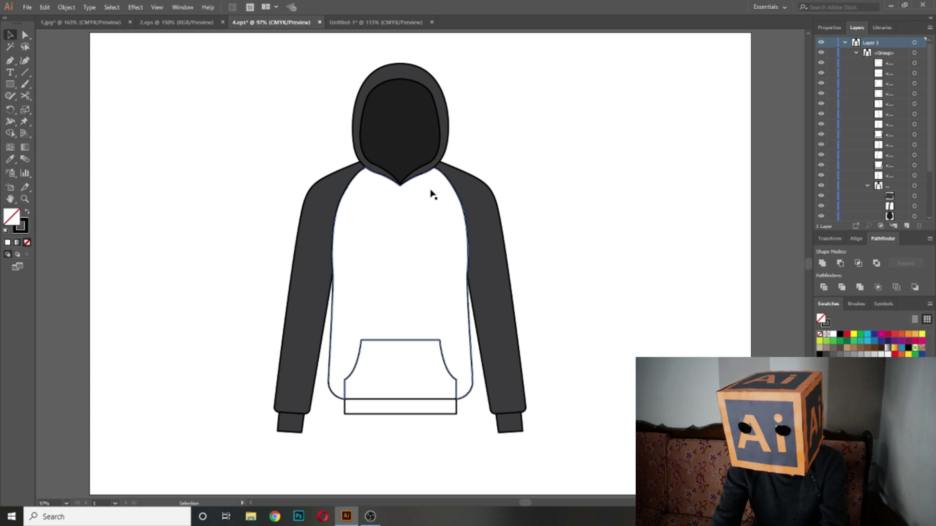
pyautogui.click(95, 22)
pyautogui.moveTo(389, 251)
pyautogui.mouseDown()
pyautogui.moveTo(373, 265)
pyautogui.moveTo(424, 295)
pyautogui.moveTo(396, 238)
pyautogui.mouseUp()
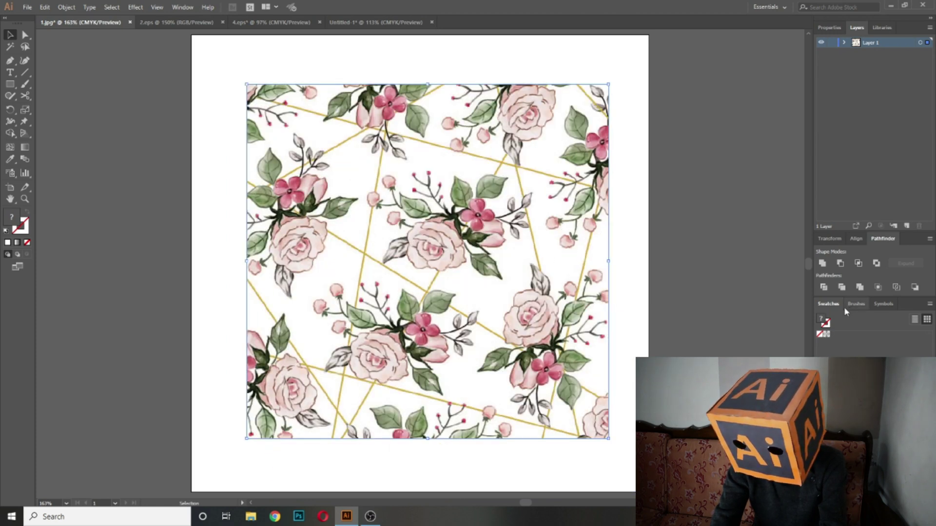
pyautogui.moveTo(396, 187); pyautogui.dragTo(594, 174)
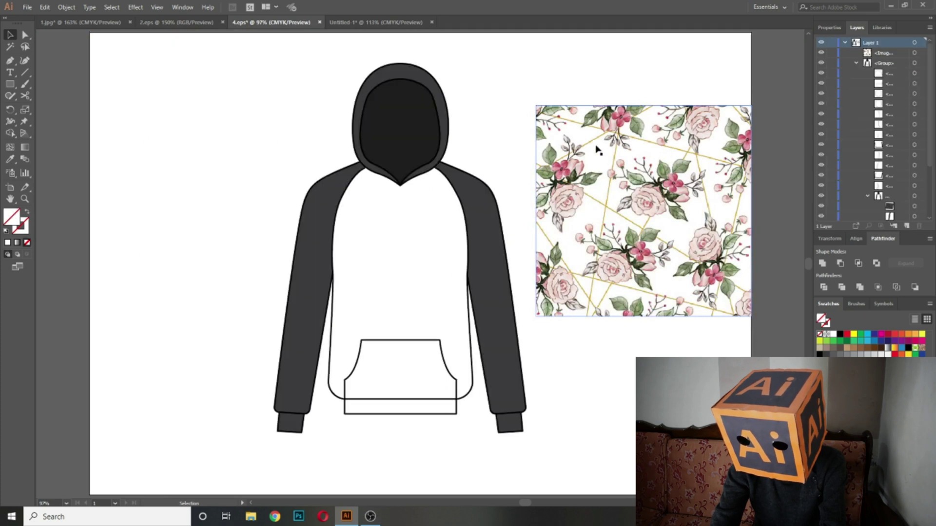
# Create a pattern swatch from the floral image and move the image to the artboard's upper-right corner.
pyautogui.click(618, 156)
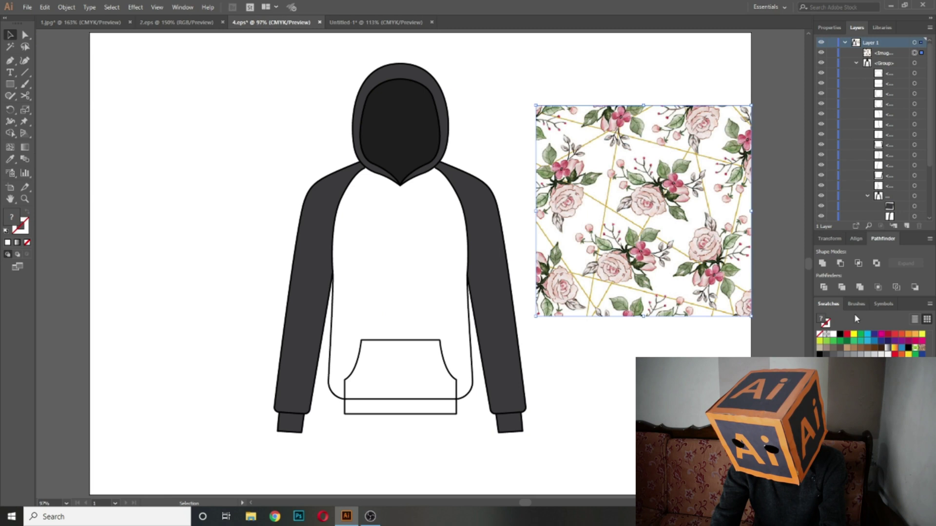
pyautogui.moveTo(610, 185); pyautogui.dragTo(832, 372)
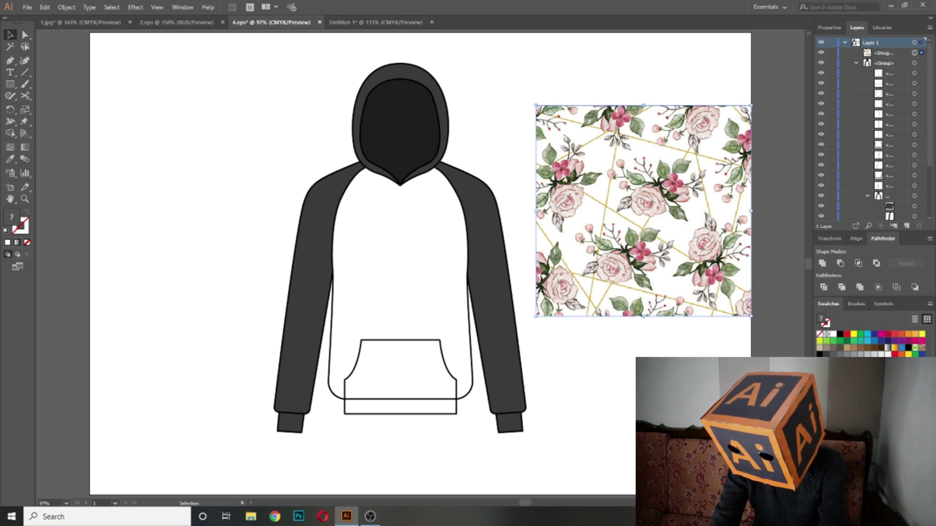
pyautogui.moveTo(656, 217); pyautogui.dragTo(686, 159)
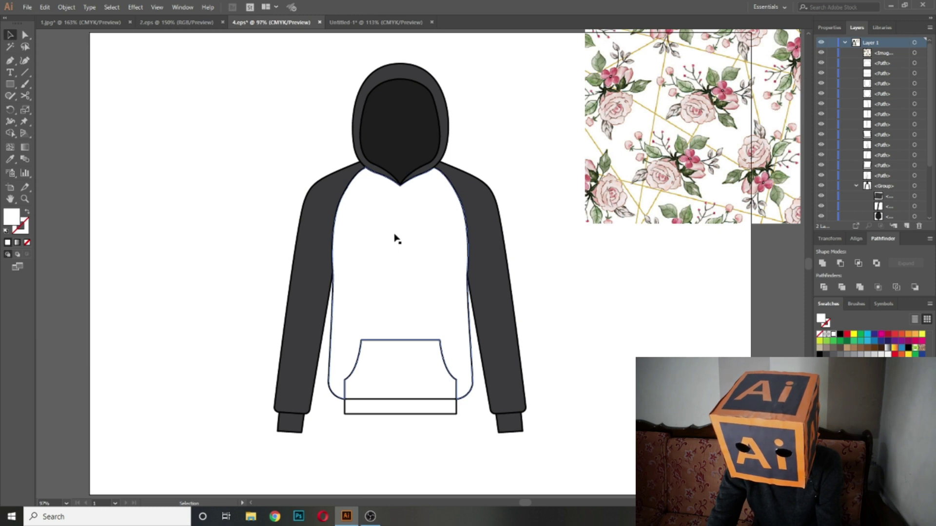
# Ungroup the hoodie artwork into separate paths and clear the selection.
pyautogui.click(395, 240)
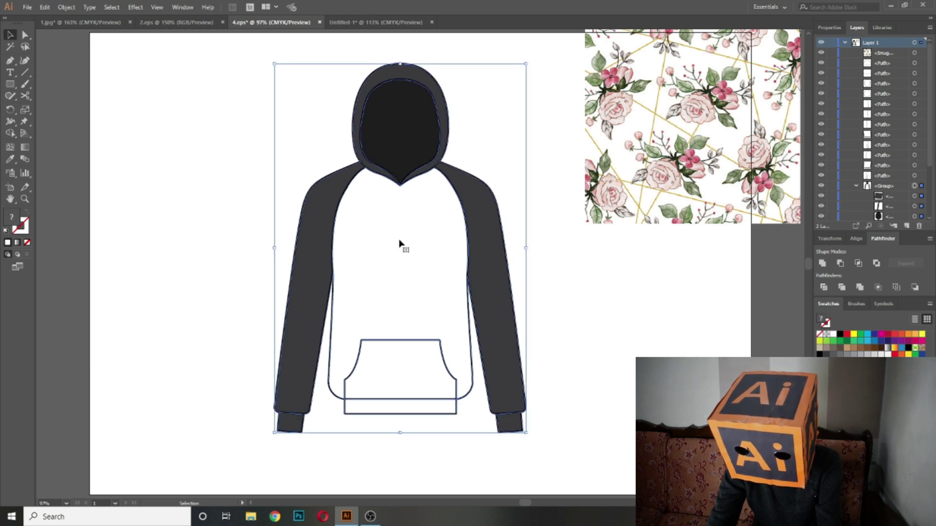
pyautogui.press('ctrl')
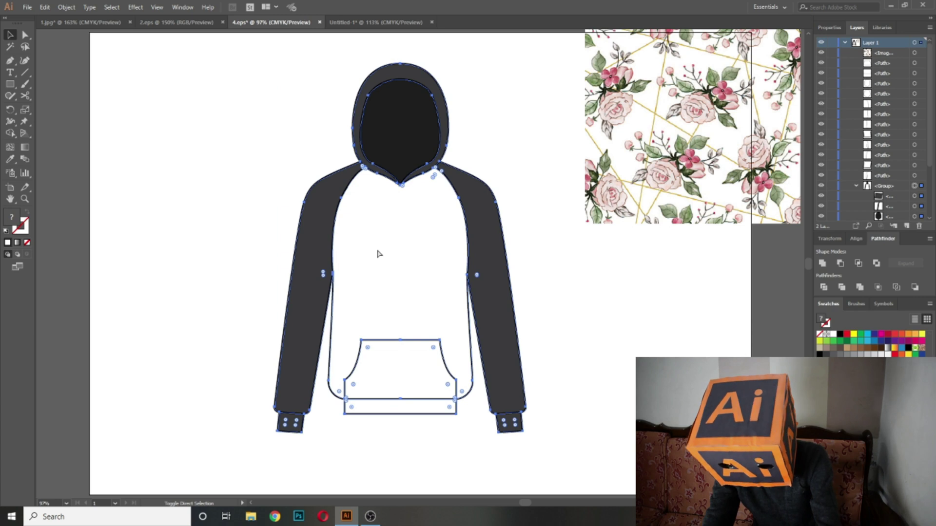
pyautogui.hotkey('ctrl', 'shift', 'g')
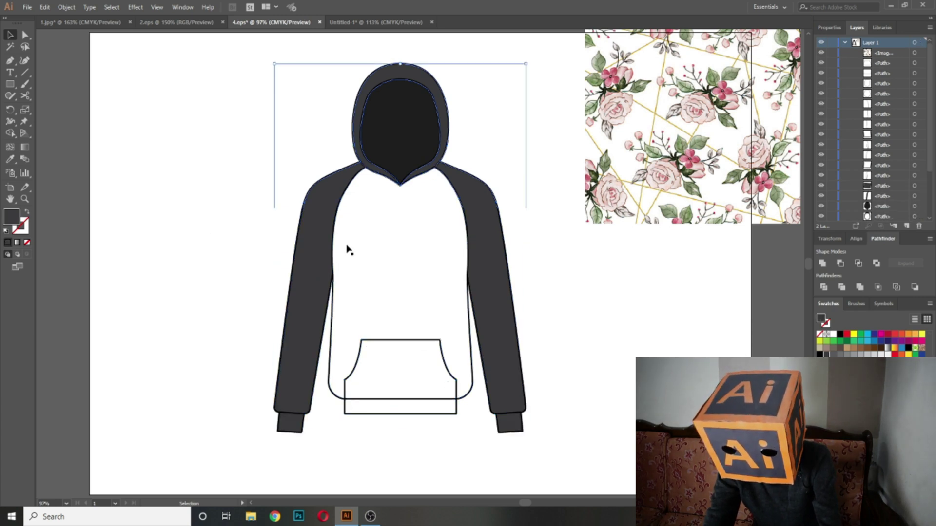
pyautogui.click(223, 232)
# Fill the hoodie's body and its bottom hem band with the floral pattern swatch.
pyautogui.click(399, 248)
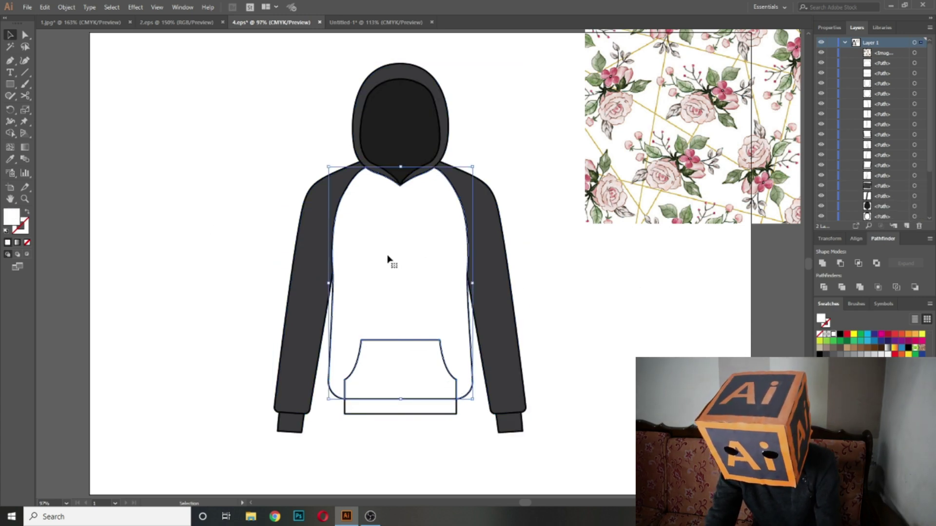
pyautogui.click(826, 362)
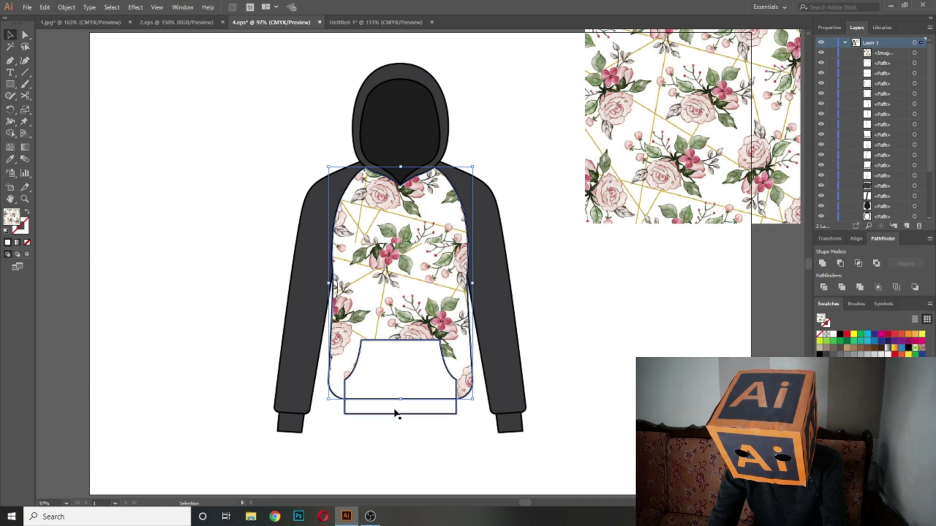
pyautogui.doubleClick(397, 413)
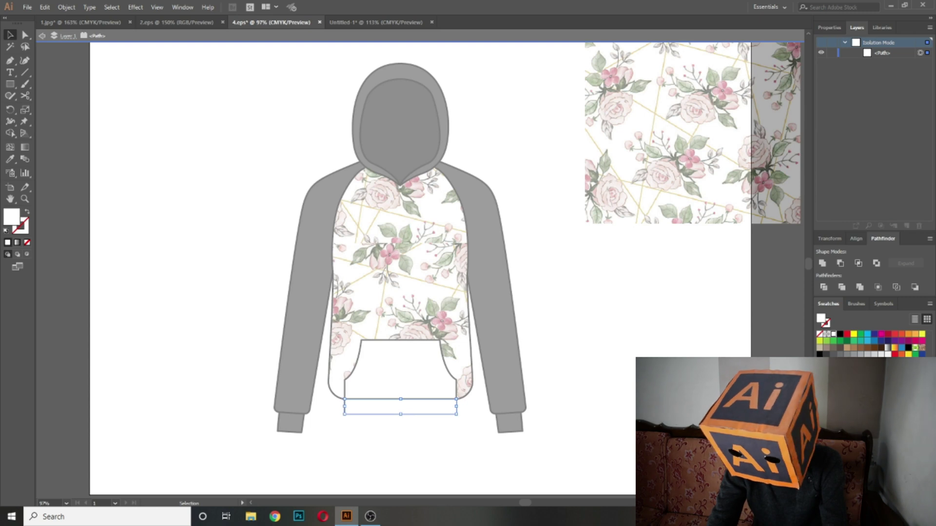
pyautogui.click(826, 362)
pyautogui.doubleClick(573, 390)
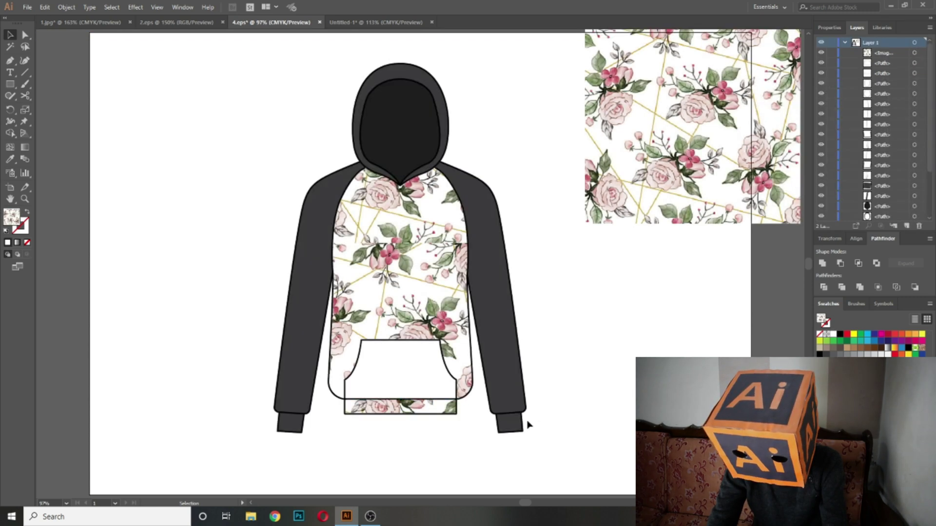
# Fill both hoodie sleeves with the floral pattern swatch.
pyautogui.click(503, 376)
pyautogui.press('a')
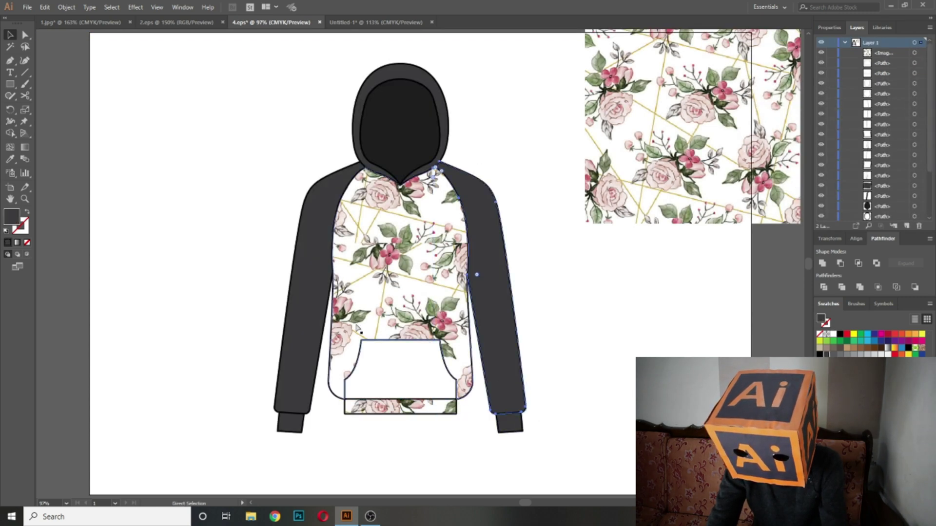
pyautogui.click(308, 331)
pyautogui.press('v')
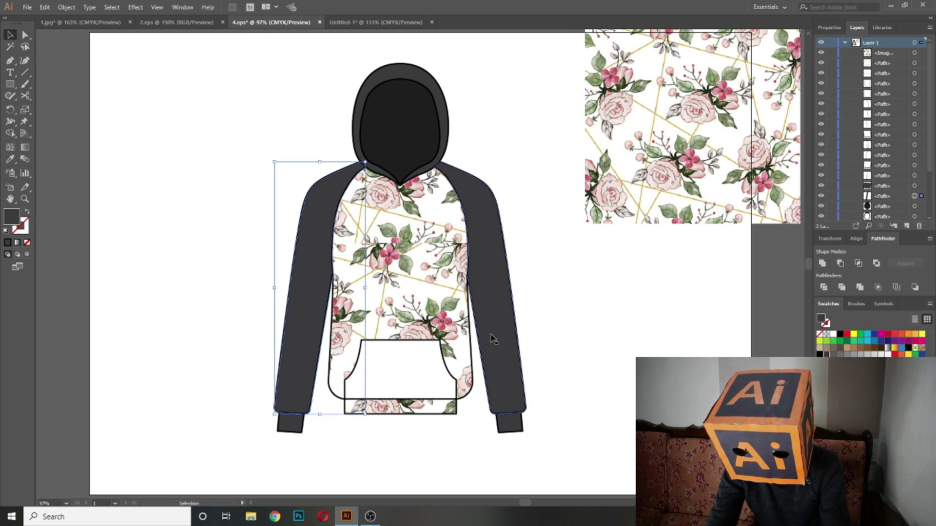
pyautogui.keyDown('shift'); pyautogui.click(511, 332); pyautogui.keyUp('shift')
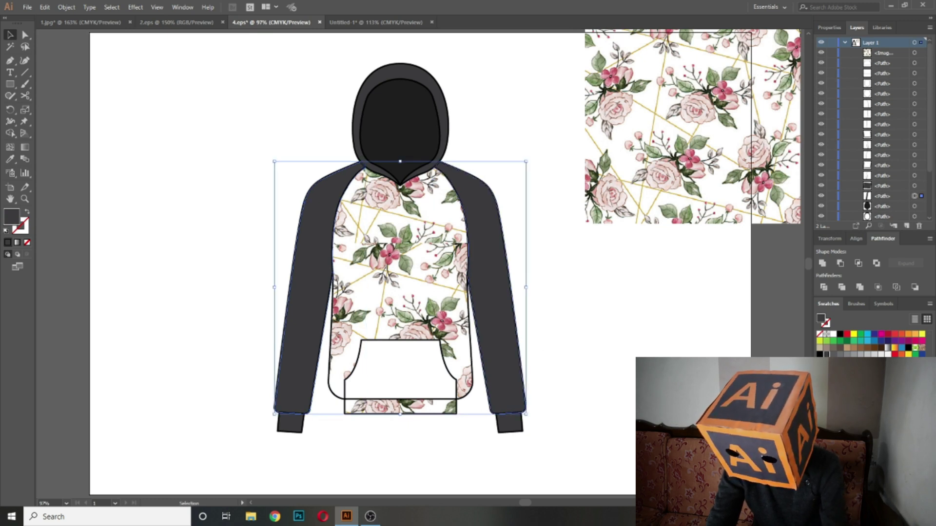
pyautogui.click(827, 361)
pyautogui.click(599, 347)
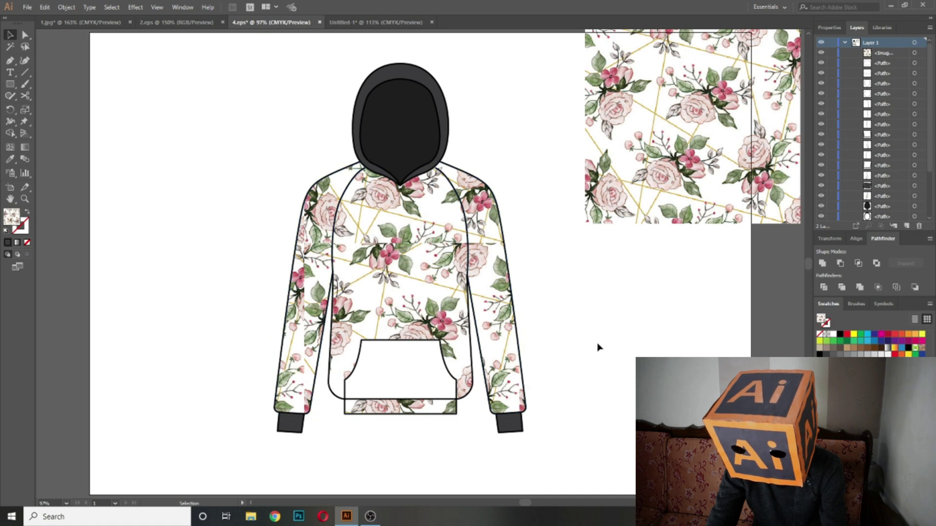
# Fill the hoodie's front pocket with the dark grey sampled from a cuff using the Eyedropper.
pyautogui.click(425, 373)
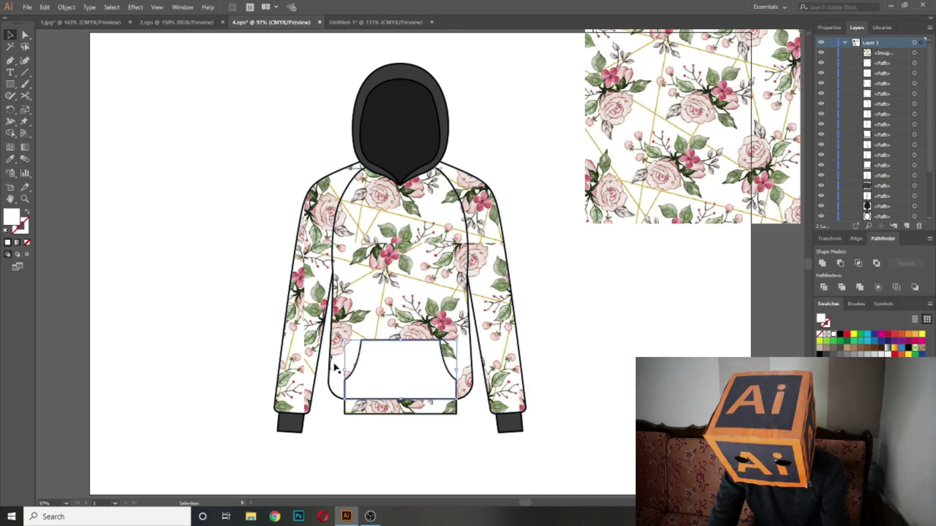
pyautogui.click(10, 159)
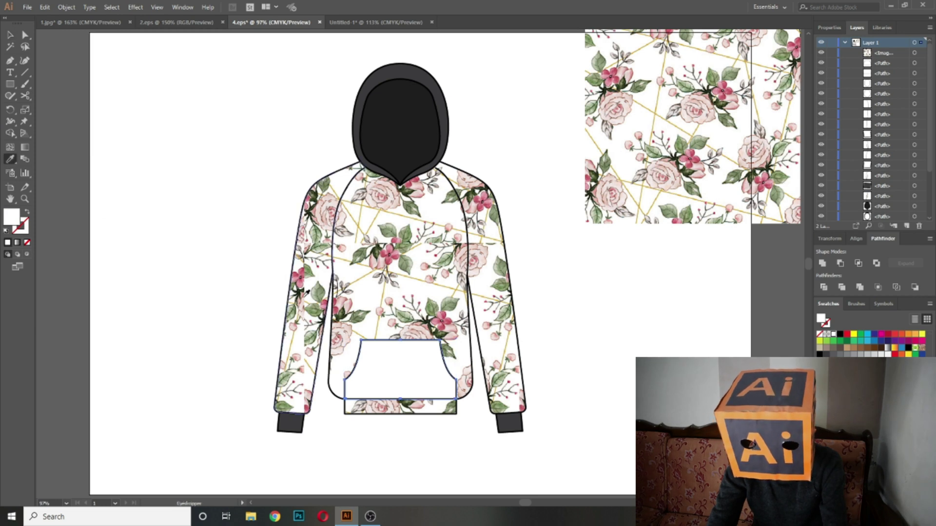
pyautogui.click(295, 423)
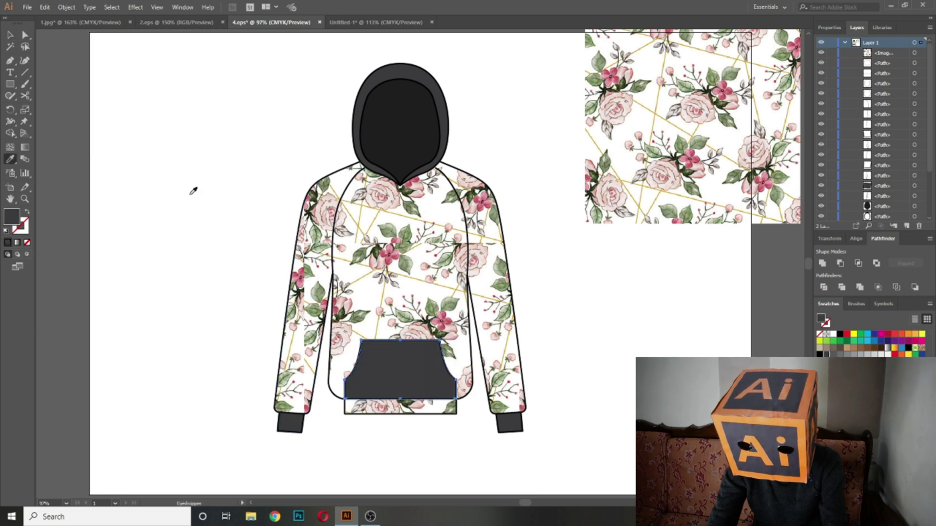
pyautogui.click(243, 177)
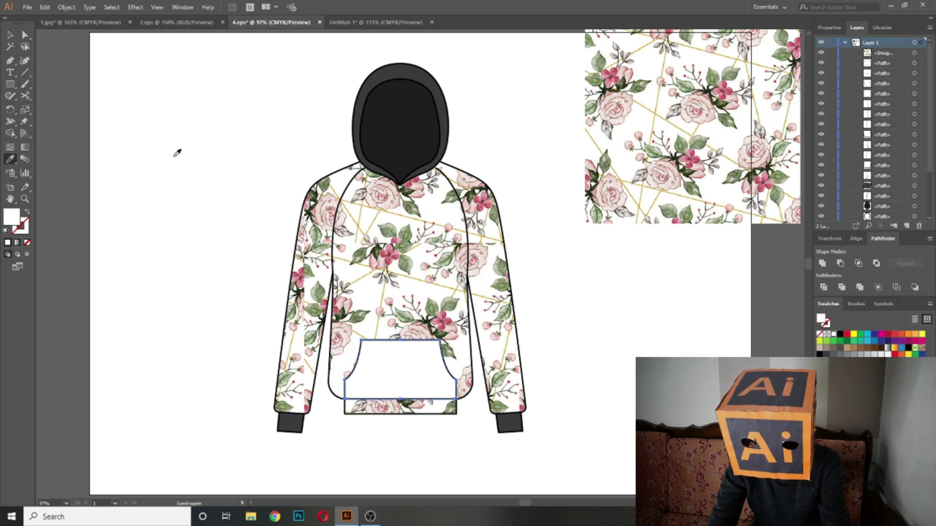
pyautogui.click(297, 421)
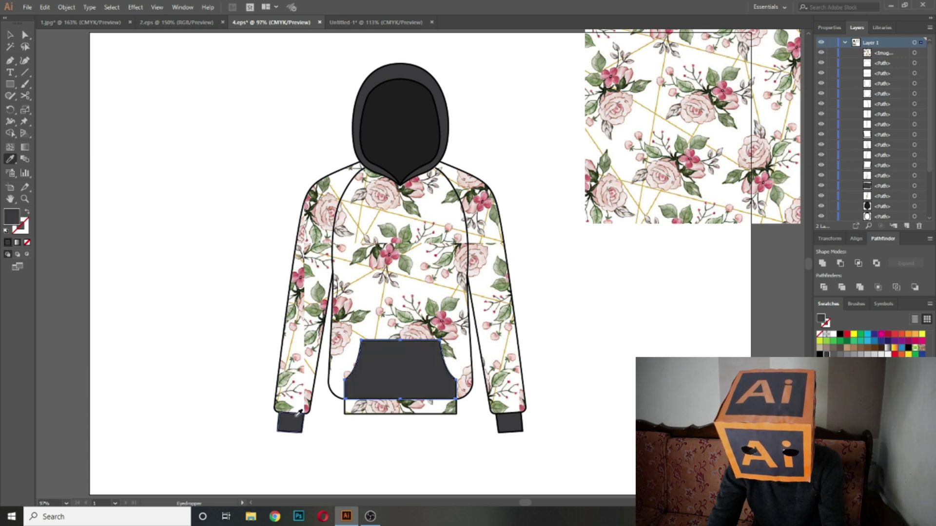
pyautogui.press('v')
pyautogui.click(679, 240)
pyautogui.click(697, 141)
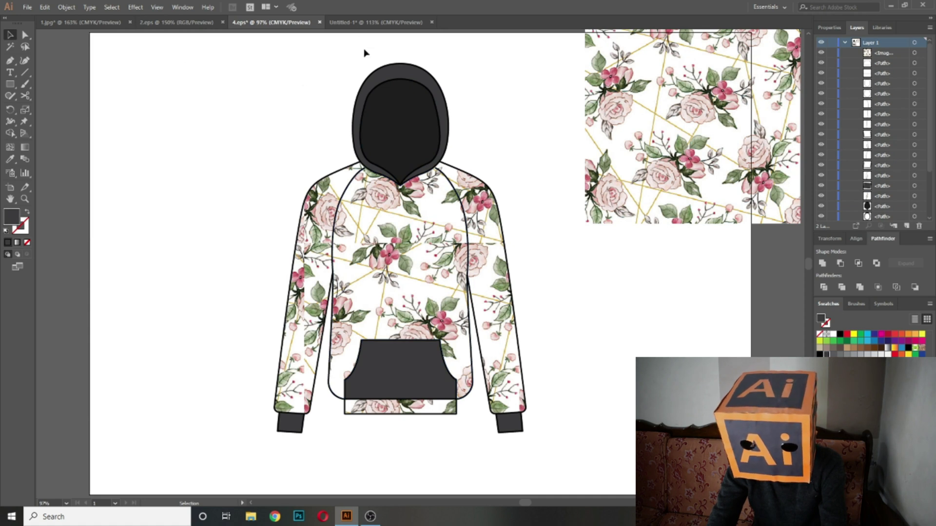
# Fill the inner opening of the hood with the floral pattern swatch.
pyautogui.click(409, 139)
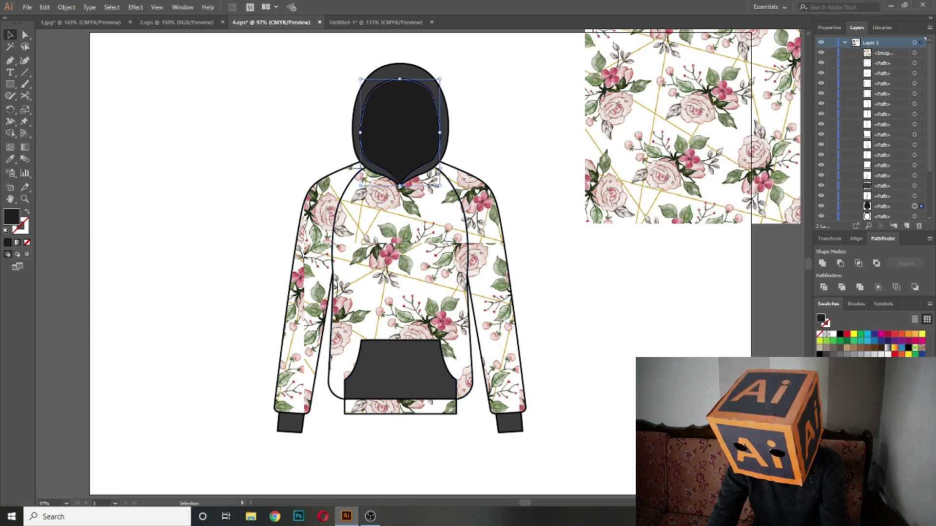
pyautogui.click(820, 362)
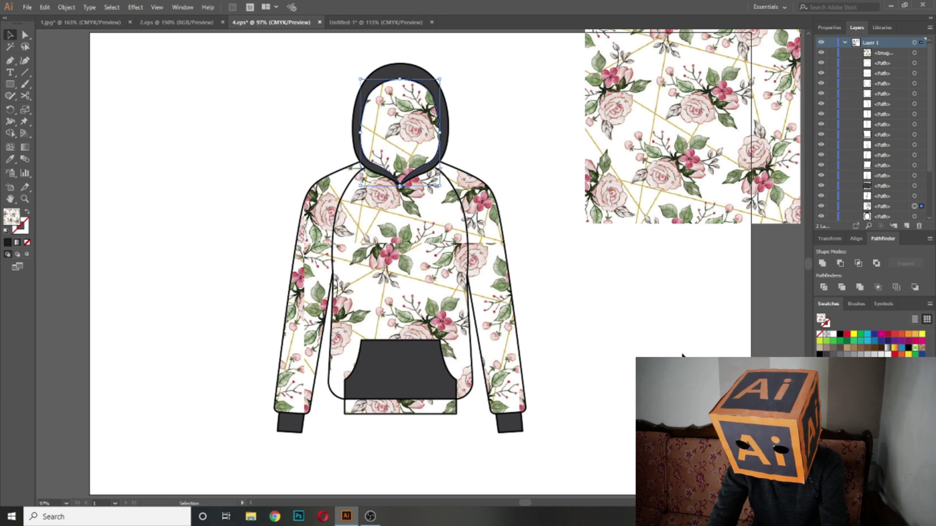
# Undo the floral pattern fill on the hood's inner opening.
pyautogui.hotkey('ctrl', 'z')
pyautogui.click(639, 338)
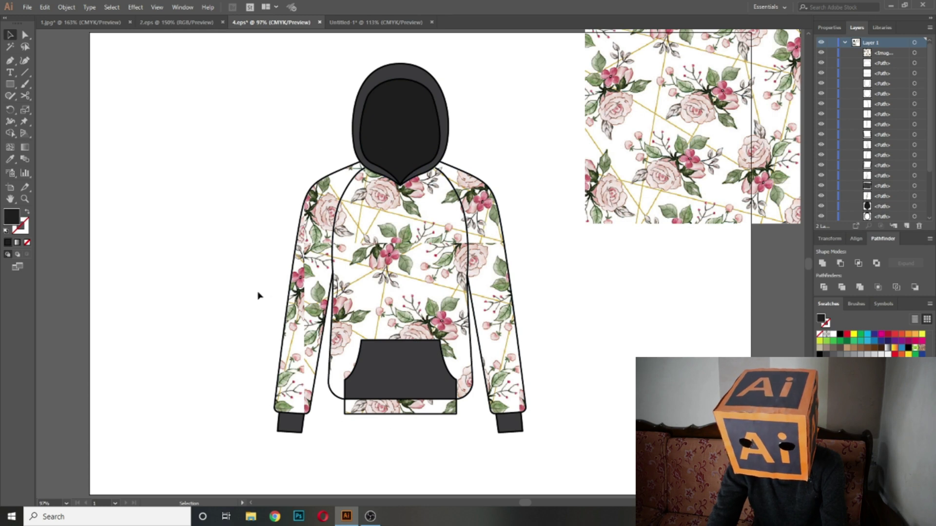
# Remove the outline stroke from all hoodie parts at once, excluding the floral image beside it.
pyautogui.hotkey('ctrl', 'a')
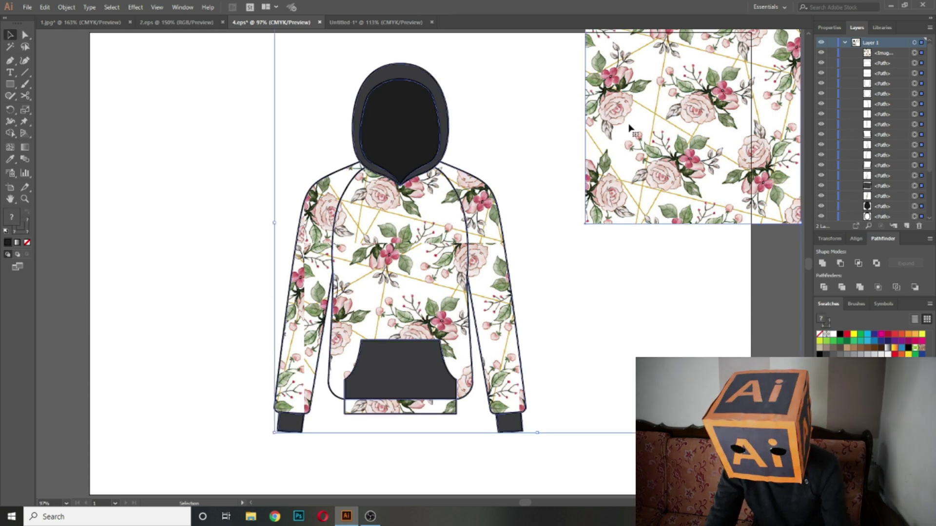
pyautogui.keyDown('shift'); pyautogui.click(667, 127); pyautogui.keyUp('shift')
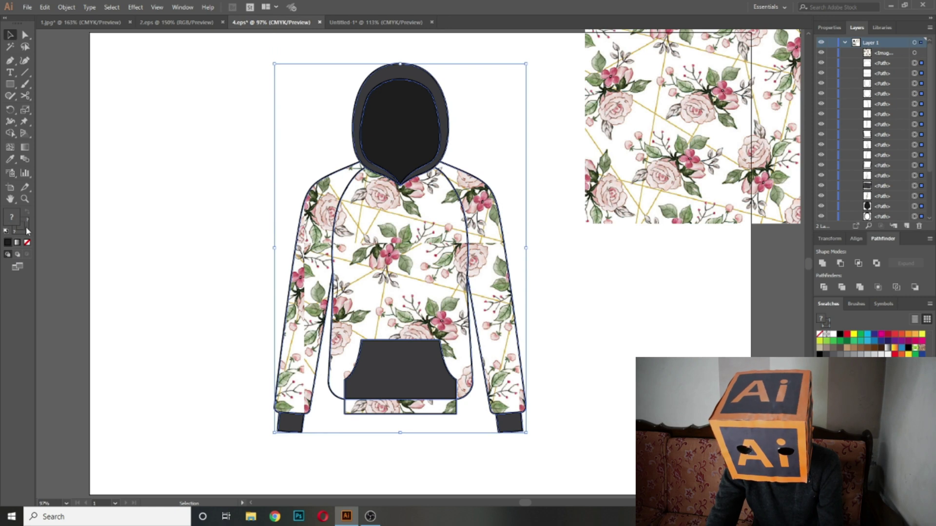
pyautogui.click(26, 226)
pyautogui.click(27, 242)
pyautogui.click(179, 235)
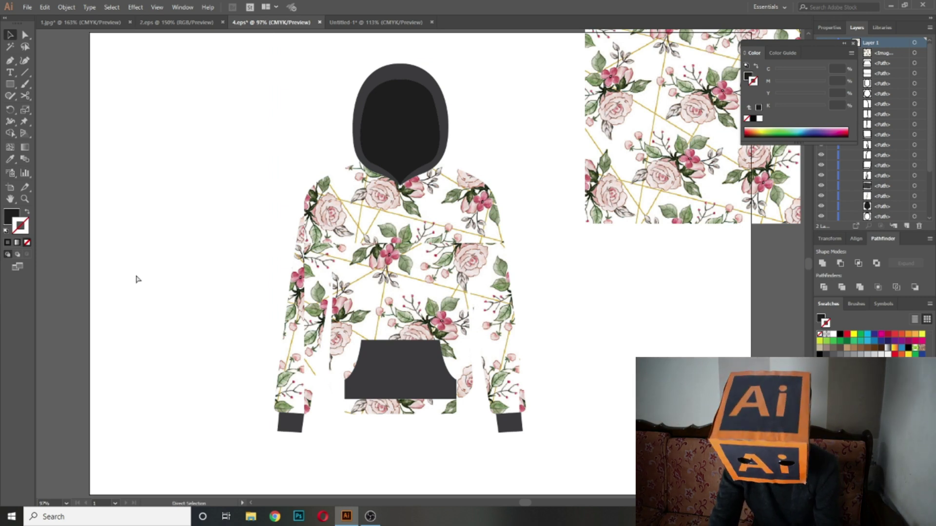
# Undo the stroke removal on the hoodie and the front pocket's dark grey fill.
pyautogui.hotkey('ctrl', 'a')
pyautogui.hotkey('ctrl', 'z')
pyautogui.hotkey('ctrl', 'z')
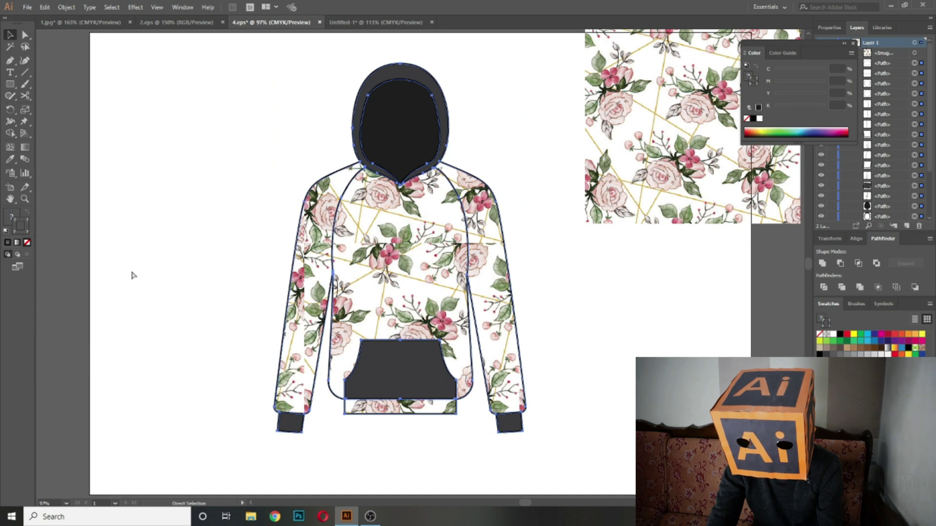
pyautogui.click(197, 301)
pyautogui.press('a')
pyautogui.press('v')
pyautogui.hotkey('ctrl', 'a')
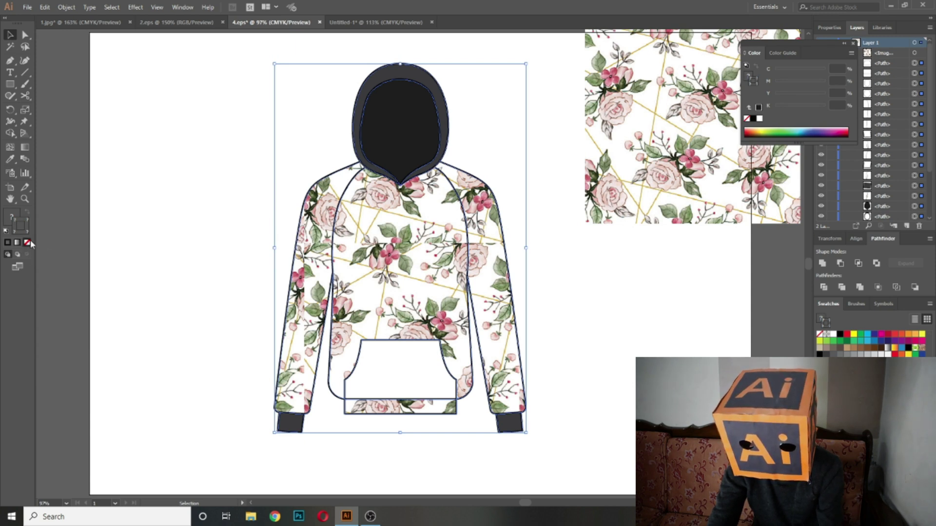
pyautogui.click(160, 246)
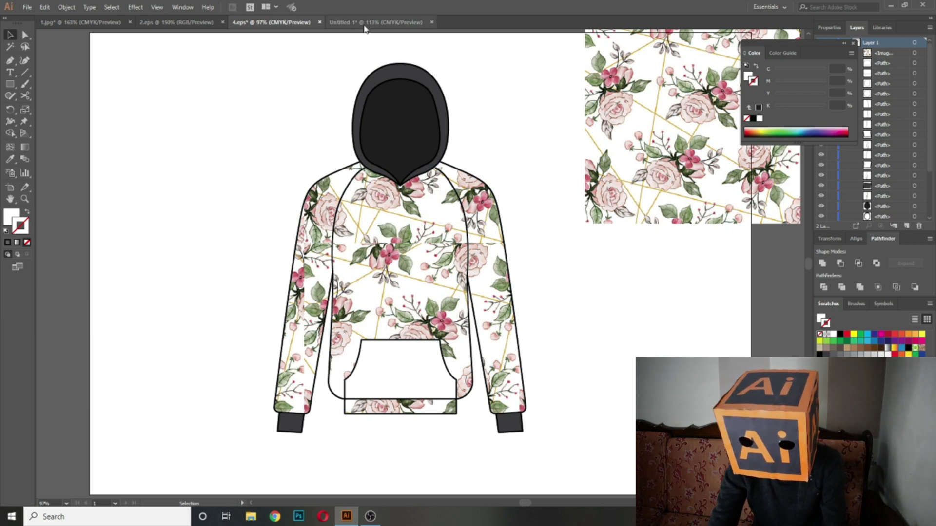
# Copy the line-drawn rose pattern on white from 2.eps into the 4.eps hoodie document and place it in the empty space beside the hood.
pyautogui.click(167, 23)
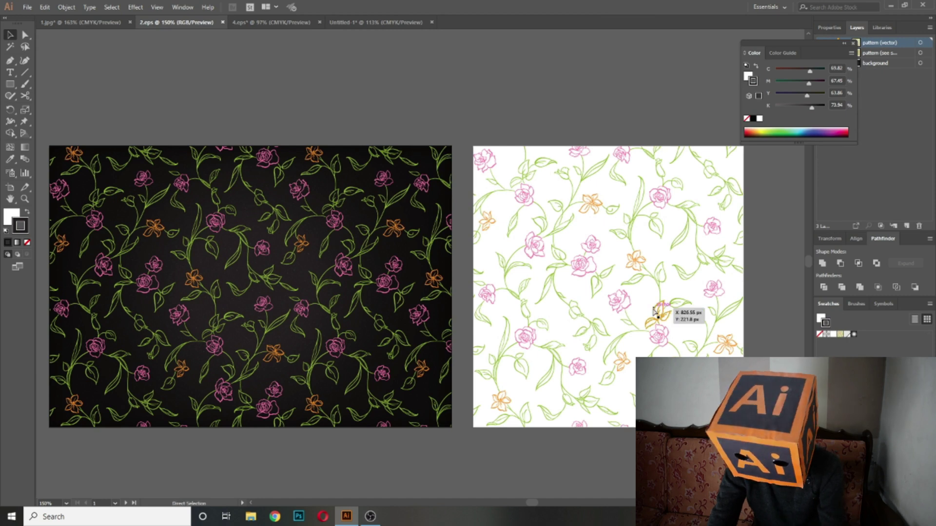
pyautogui.hotkey('ctrl', 'a')
pyautogui.keyDown('shift'); pyautogui.click(406, 234); pyautogui.keyUp('shift')
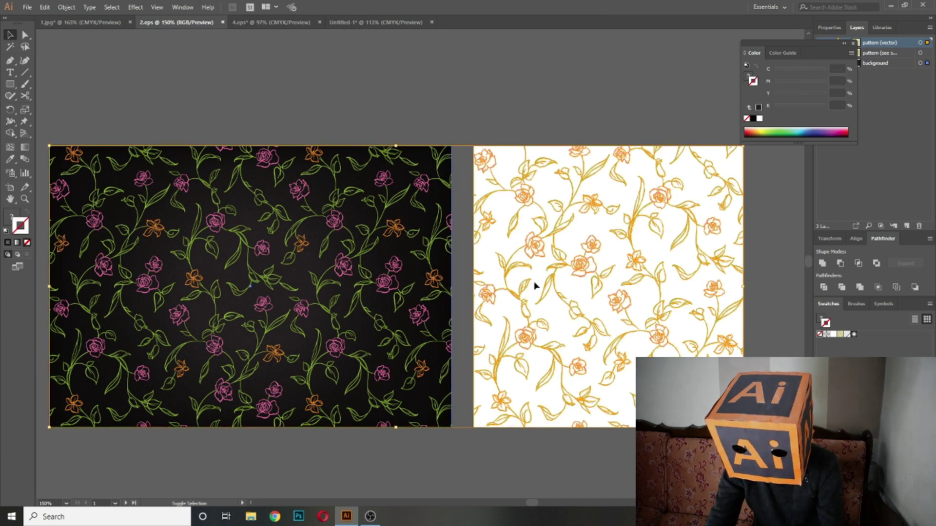
pyautogui.doubleClick(546, 247)
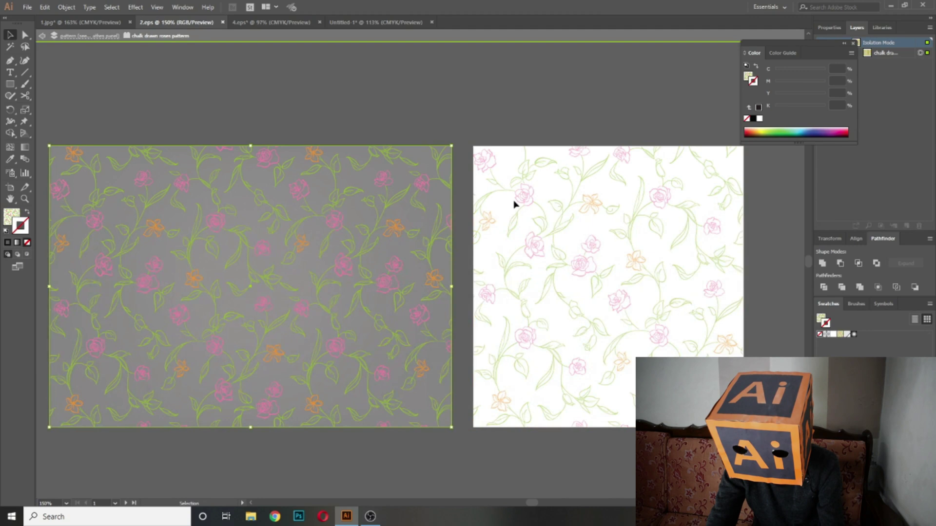
pyautogui.doubleClick(522, 121)
pyautogui.moveTo(558, 239); pyautogui.dragTo(208, 178)
pyautogui.click(230, 91)
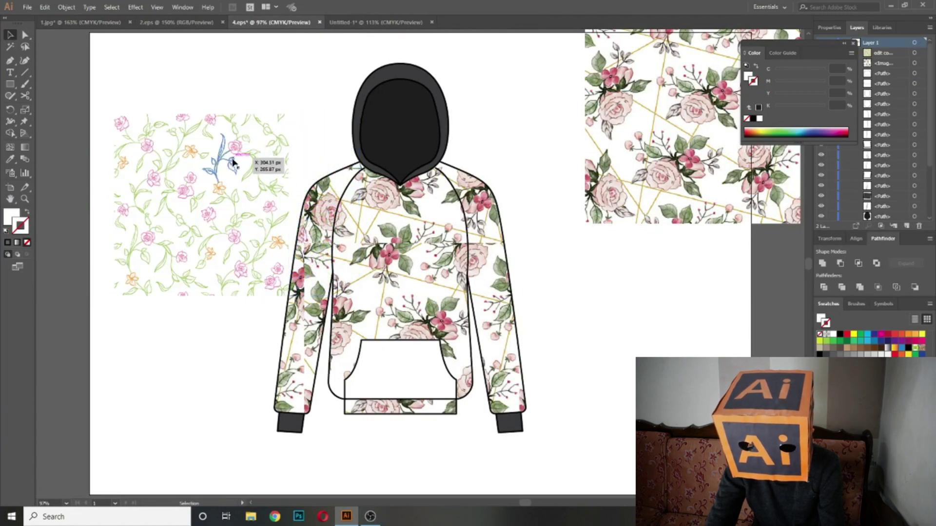
pyautogui.moveTo(236, 147); pyautogui.dragTo(223, 127)
pyautogui.click(240, 77)
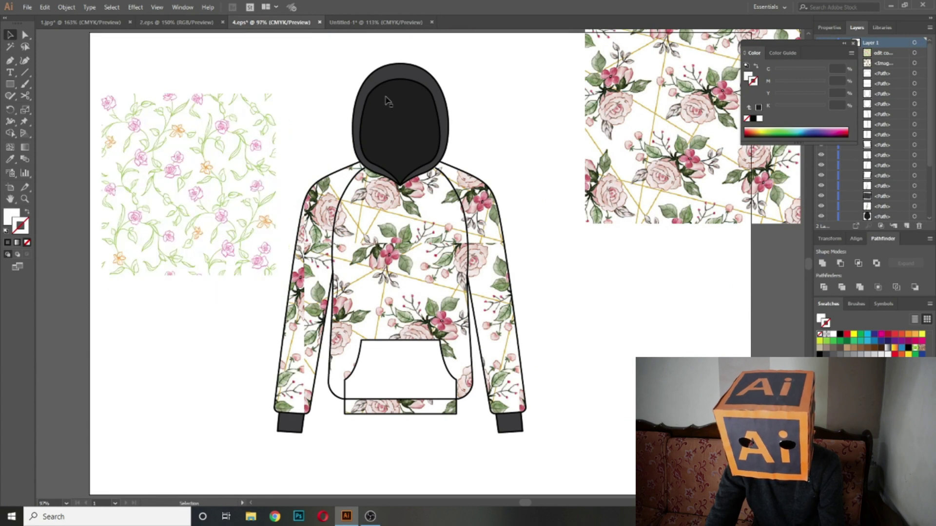
# Delete the original watercolour floral image from the hoodie artboard.
pyautogui.click(635, 78)
pyautogui.press('Delete')
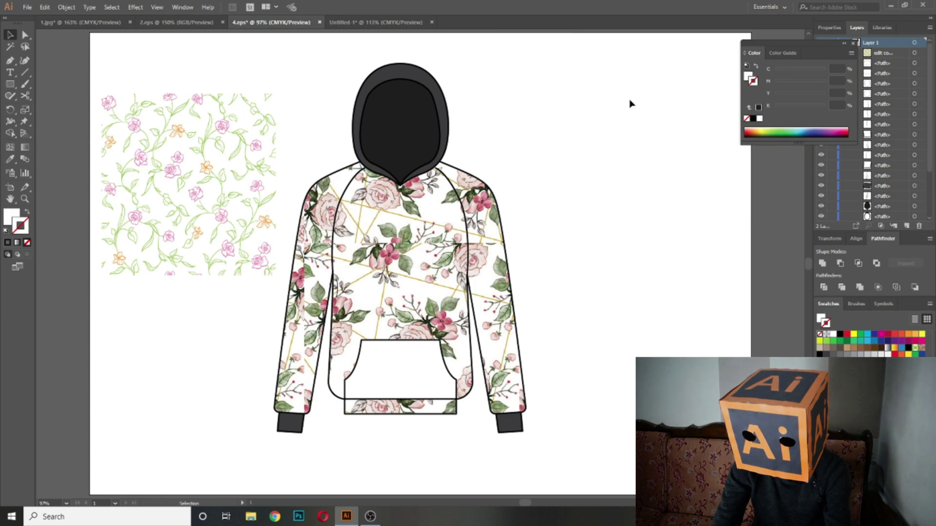
pyautogui.click(855, 43)
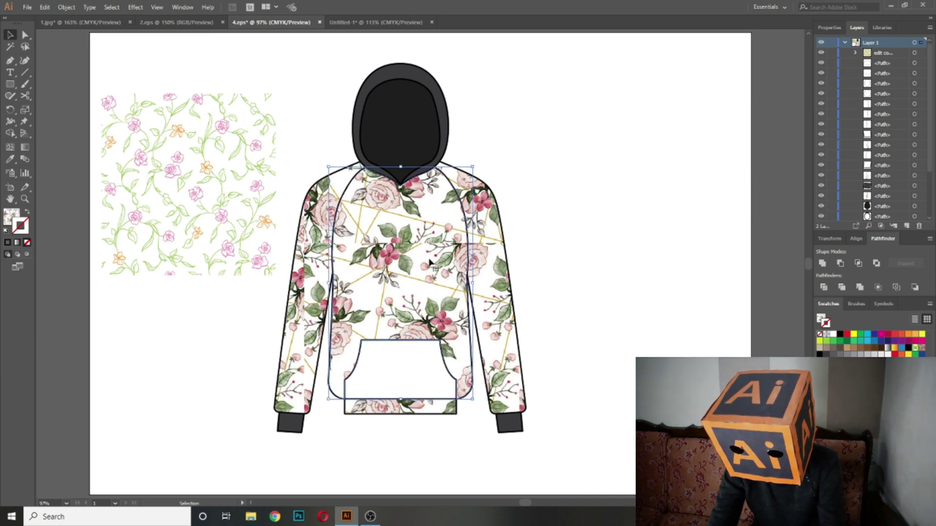
# Add the line-drawn rose artwork to the document's swatches as a new pattern swatch.
pyautogui.click(179, 190)
pyautogui.click(178, 187)
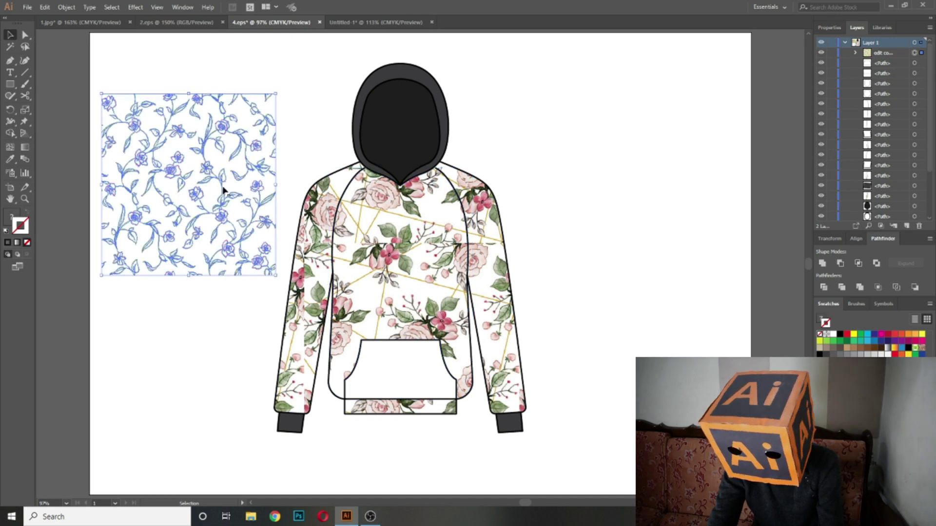
pyautogui.moveTo(233, 187); pyautogui.dragTo(839, 371)
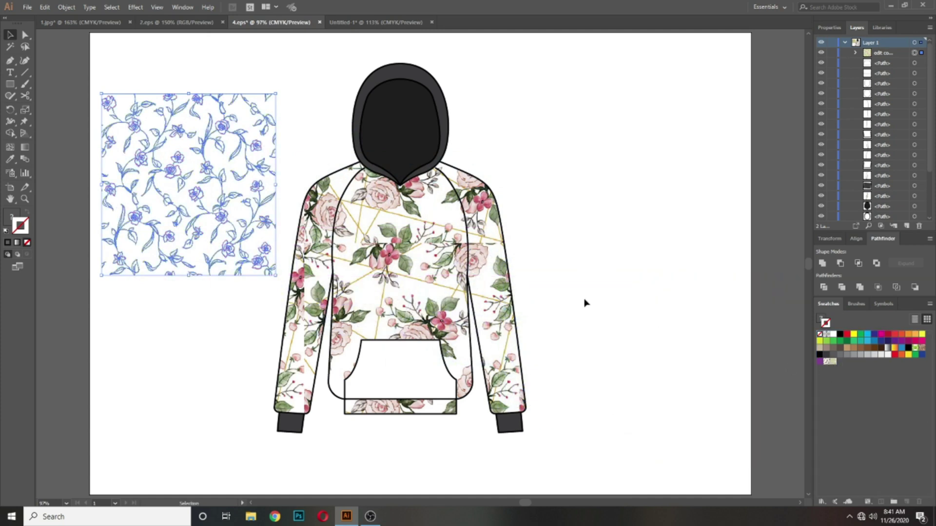
pyautogui.press('Delete')
# Try applying the new rose pattern swatch to the hoodie's body, and reset the body's stroke to none.
pyautogui.click(414, 266)
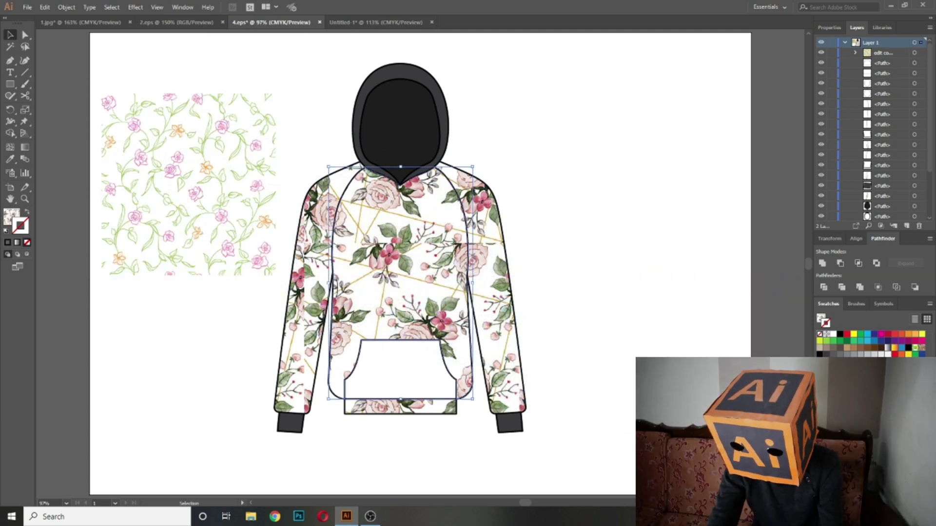
pyautogui.click(834, 363)
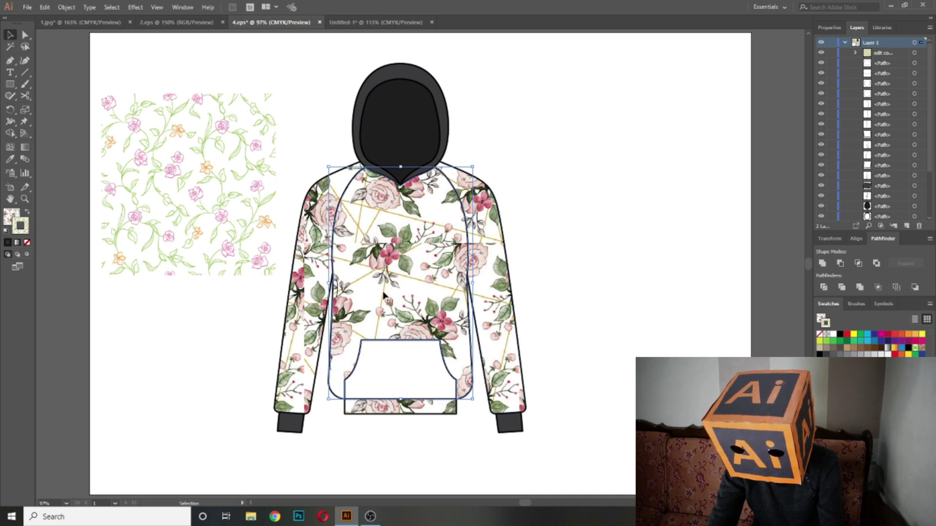
pyautogui.click(644, 270)
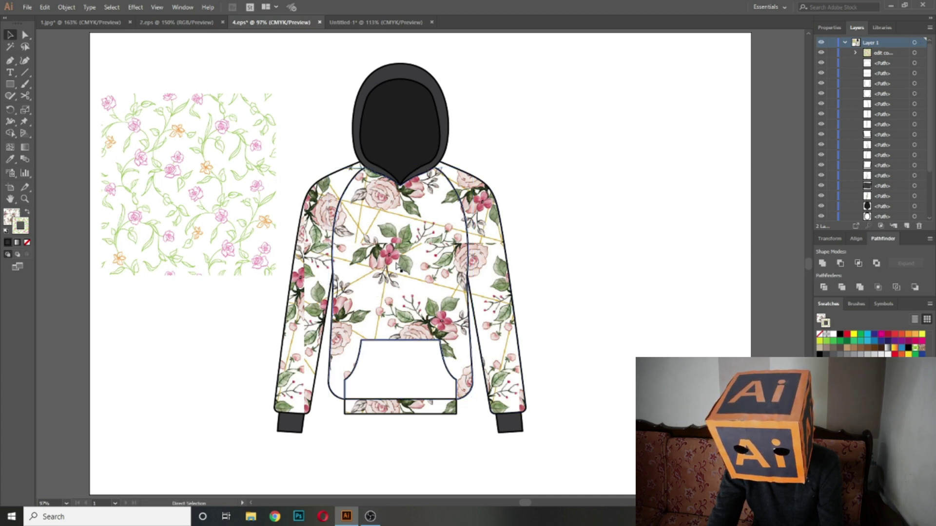
pyautogui.click(412, 272)
pyautogui.press('/')
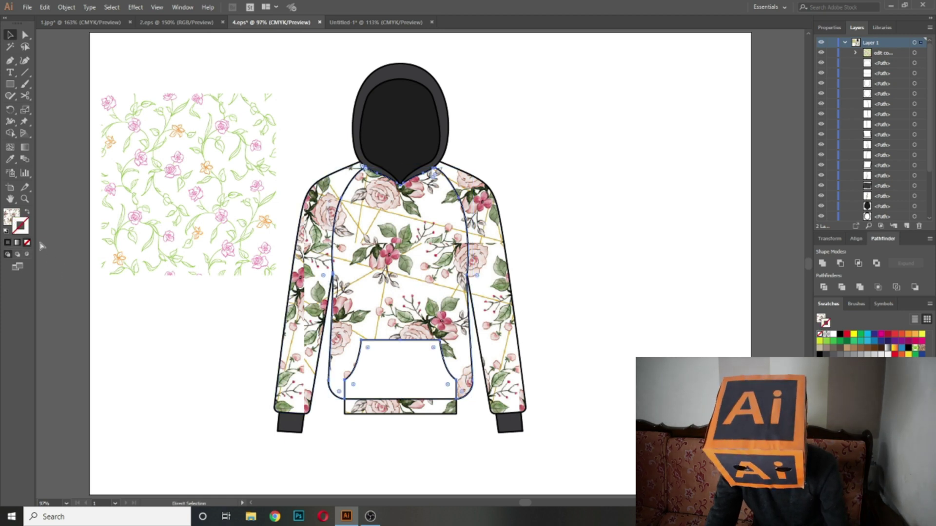
# Fill the hoodie's body and bottom hem band with the line-drawn rose pattern swatch.
pyautogui.click(11, 214)
pyautogui.press('v')
pyautogui.click(108, 268)
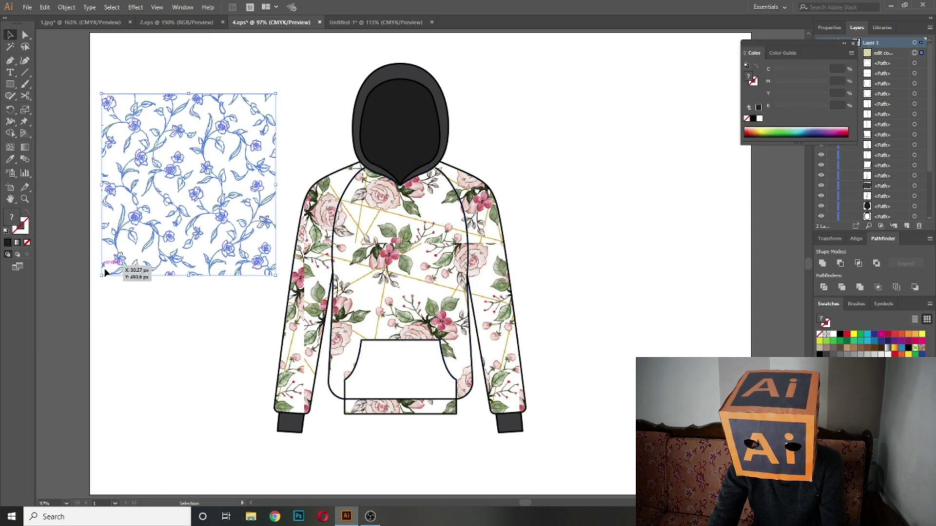
pyautogui.click(415, 308)
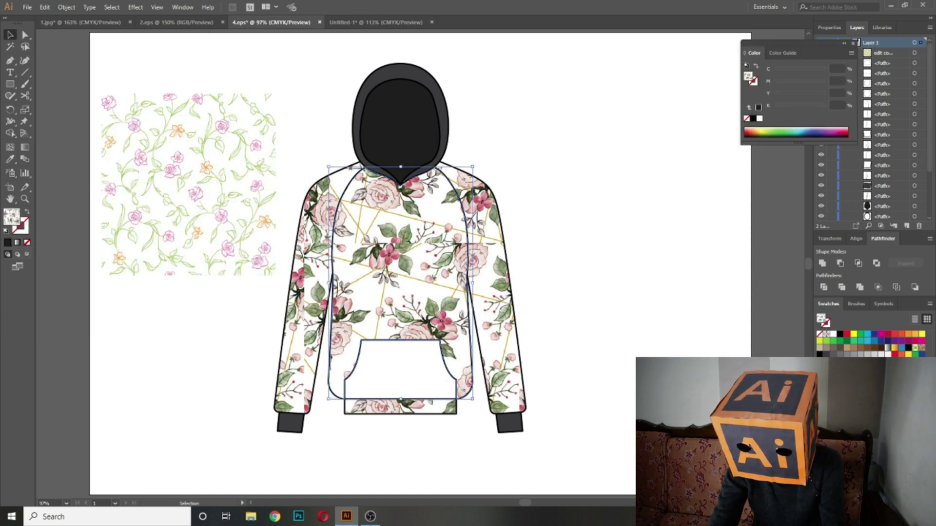
pyautogui.click(829, 363)
pyautogui.click(481, 269)
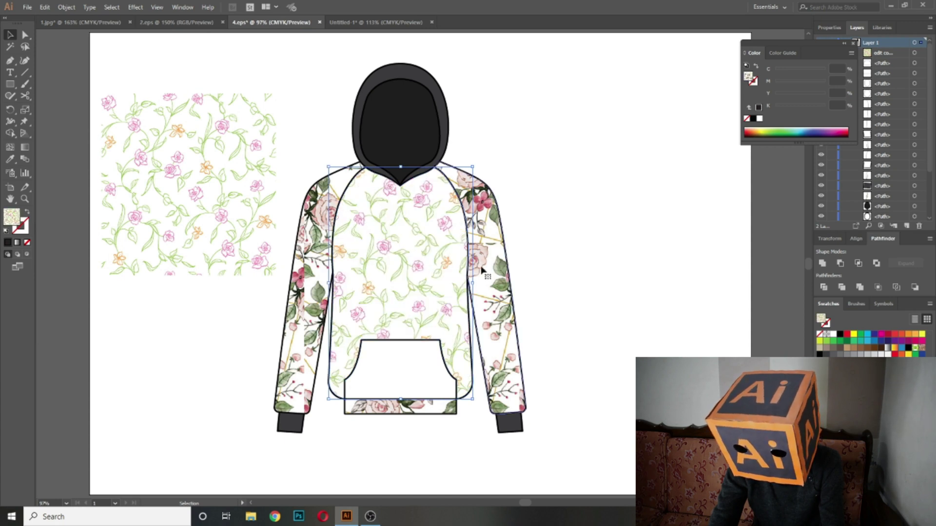
pyautogui.click(604, 376)
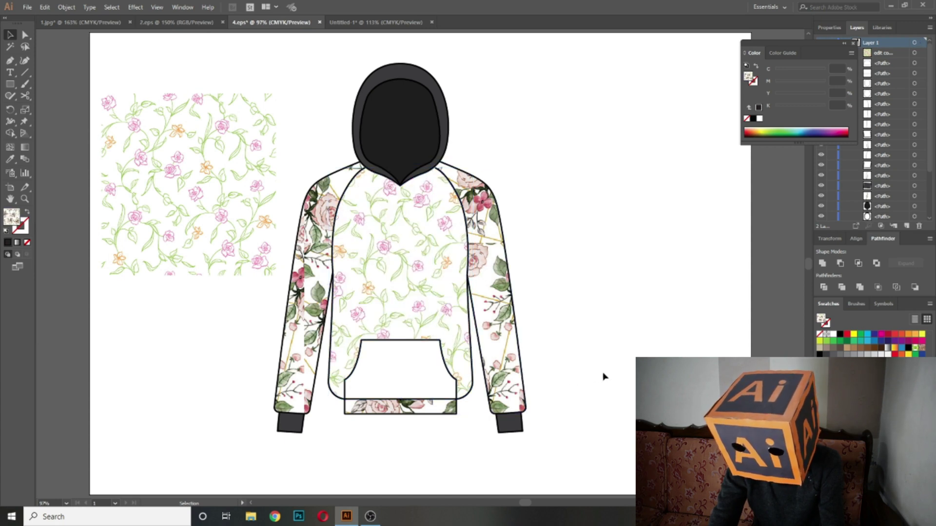
# Fill the hoodie's front pocket with the dark grey sampled from a cuff using the Eyedropper.
pyautogui.click(434, 376)
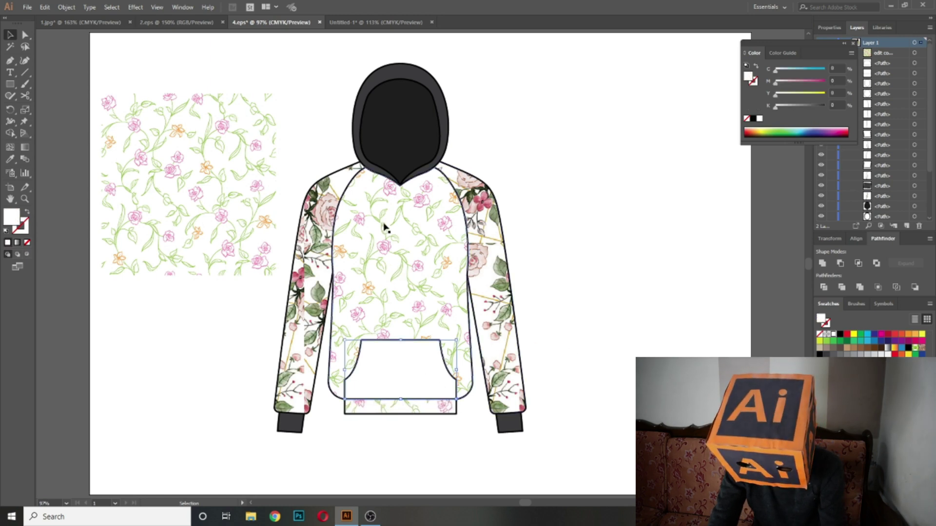
pyautogui.press('i')
pyautogui.click(398, 89)
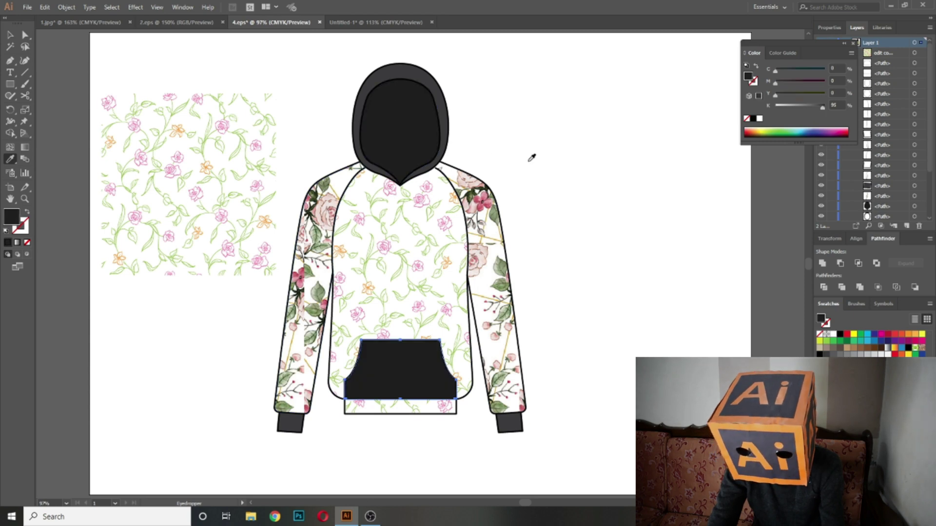
pyautogui.click(293, 422)
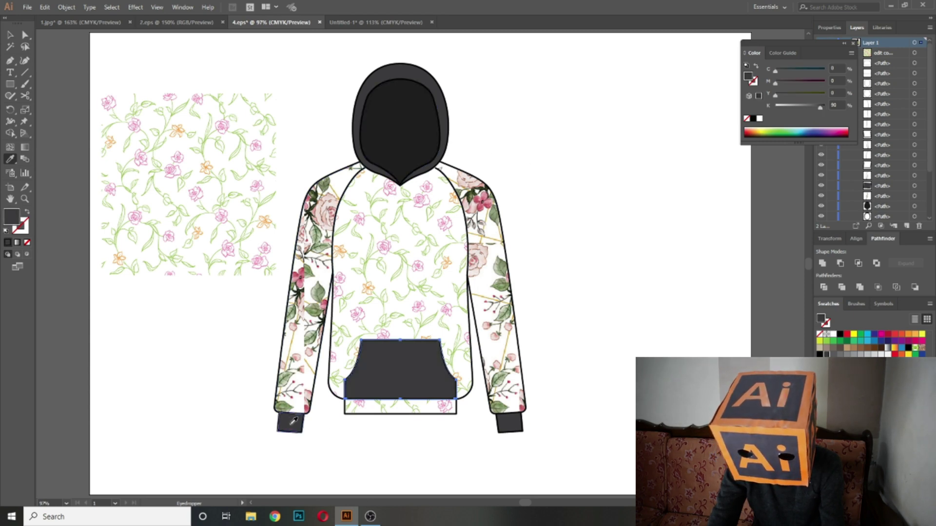
pyautogui.press('v')
pyautogui.click(612, 215)
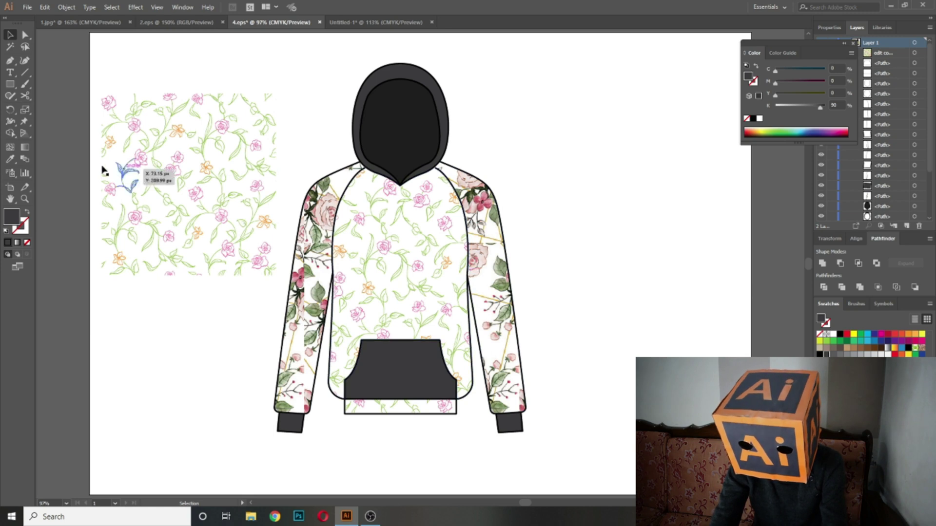
# Delete the line-drawn rose artwork beside the hoodie.
pyautogui.click(170, 175)
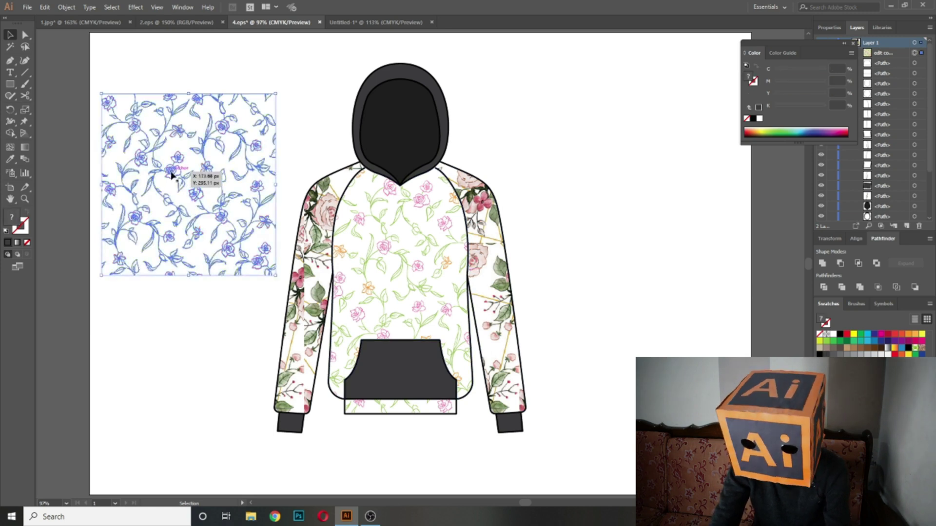
pyautogui.press('Delete')
pyautogui.click(419, 197)
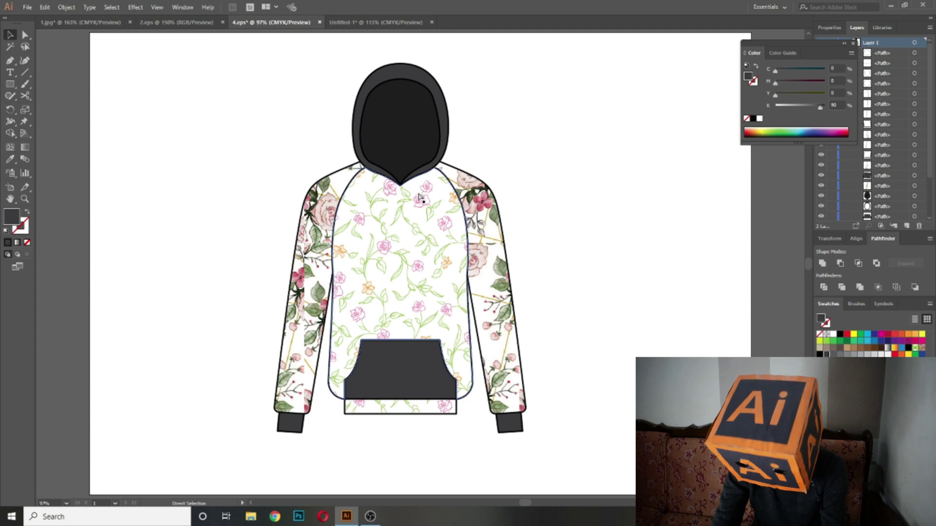
# Copy the wool fabric texture from Seamless_green_wool_fabric_texture_SPECULAR.jpg and paste it into the 4.eps hoodie document.
pyautogui.hotkey('ctrl', '+')
pyautogui.hotkey('ctrl', '+')
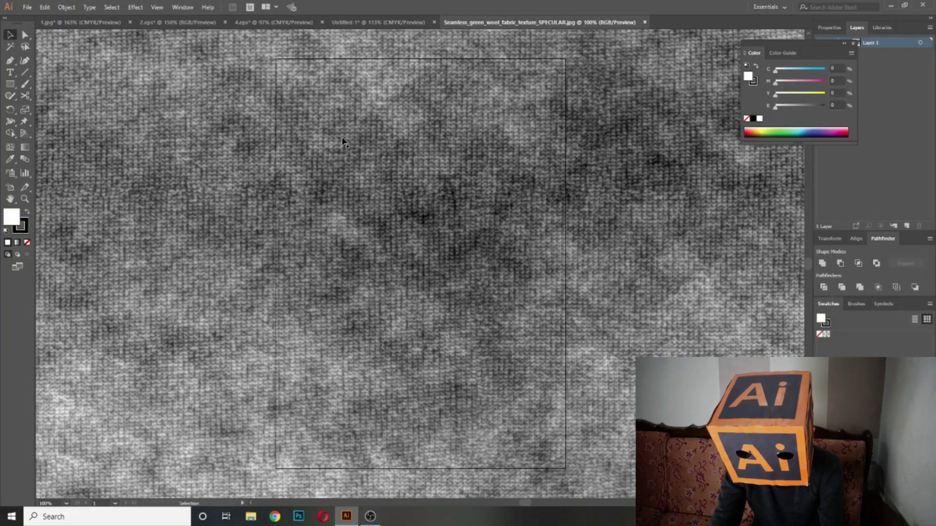
pyautogui.hotkey('ctrl', '-')
pyautogui.hotkey('ctrl', '-')
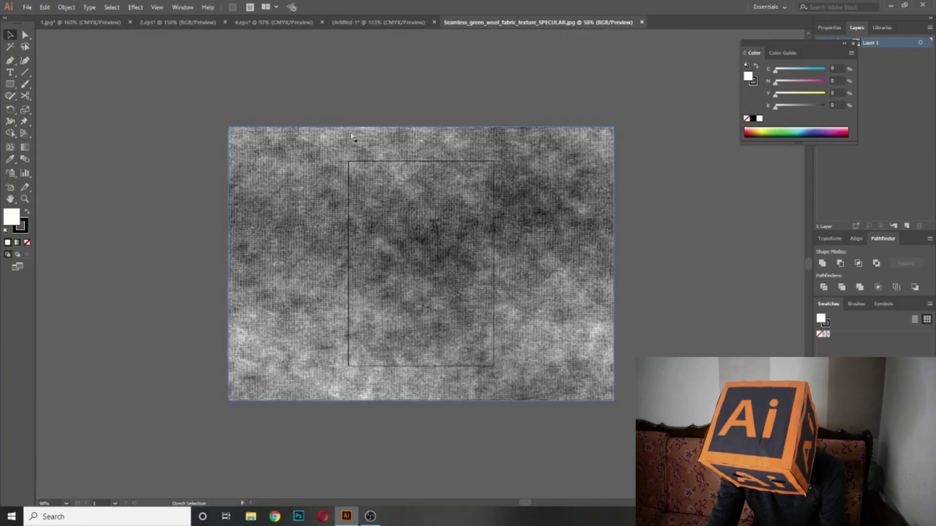
pyautogui.hotkey('ctrl', '+')
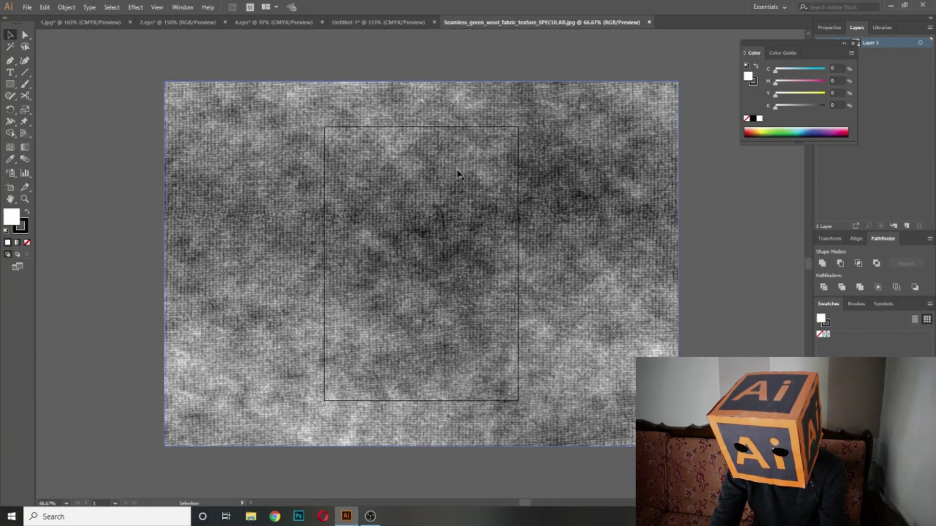
pyautogui.click(270, 22)
pyautogui.hotkey('ctrl', 'v')
pyautogui.hotkey('ctrl', '-')
pyautogui.hotkey('ctrl', '-')
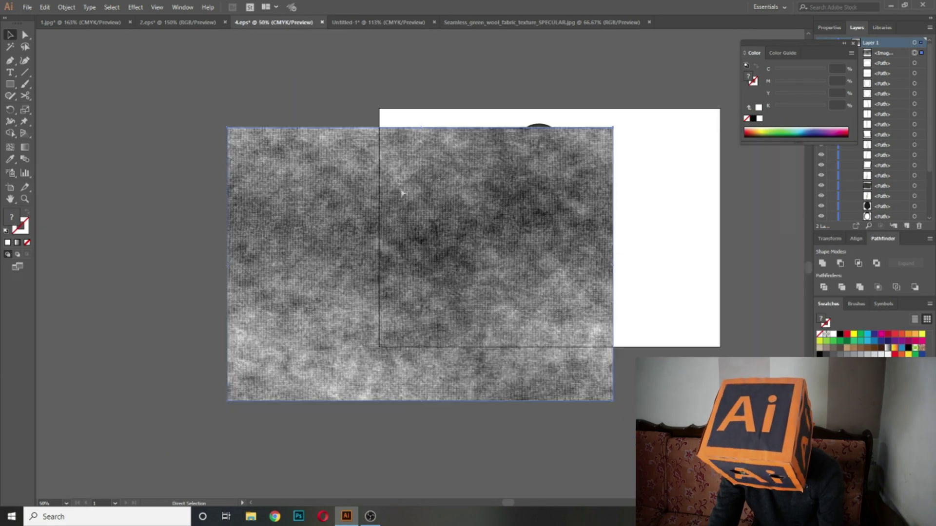
pyautogui.hotkey('ctrl', 't')
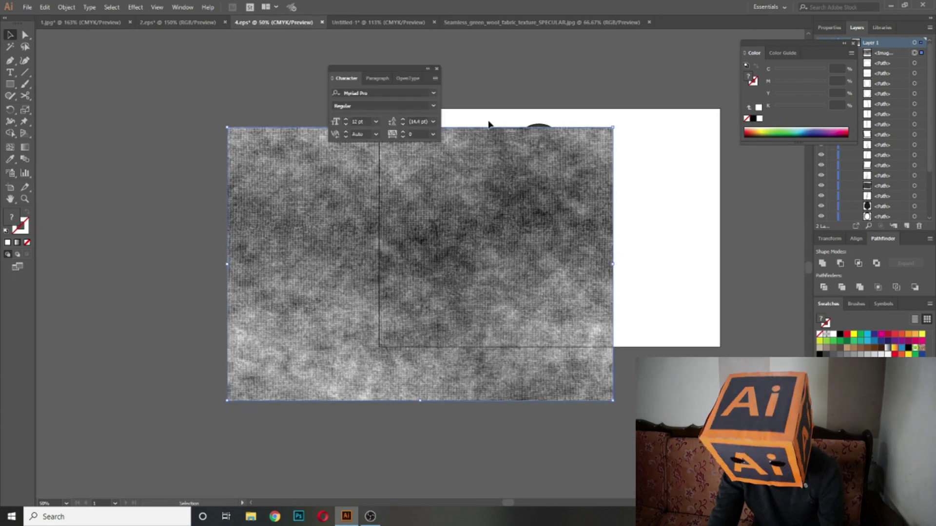
# Scale the wool texture image down to about 400 × 284 px and place it beside the hoodie's right shoulder.
pyautogui.click(437, 69)
pyautogui.moveTo(613, 128); pyautogui.dragTo(478, 223)
pyautogui.moveTo(443, 258); pyautogui.dragTo(681, 162)
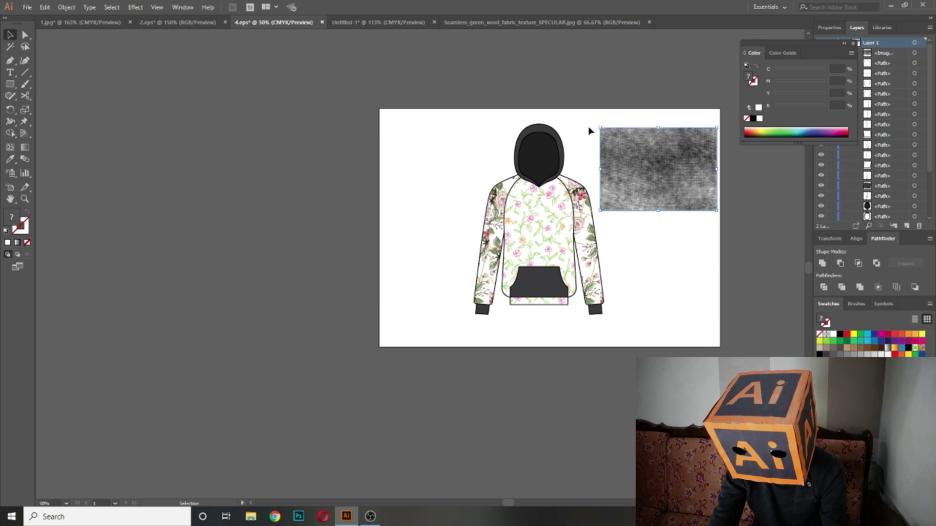
# Save the wool texture image as a pattern swatch.
pyautogui.click(590, 131)
pyautogui.hotkey('ctrl', '0')
pyautogui.moveTo(661, 95); pyautogui.dragTo(881, 388)
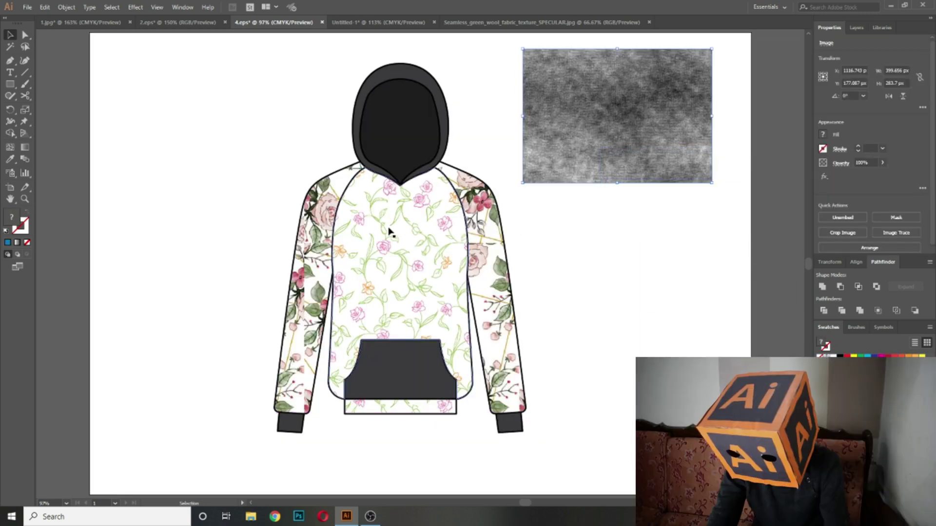
# Try filling both sleeves with the wool texture swatch, and undo the fill.
pyautogui.click(390, 233)
pyautogui.click(495, 241)
pyautogui.click(313, 267)
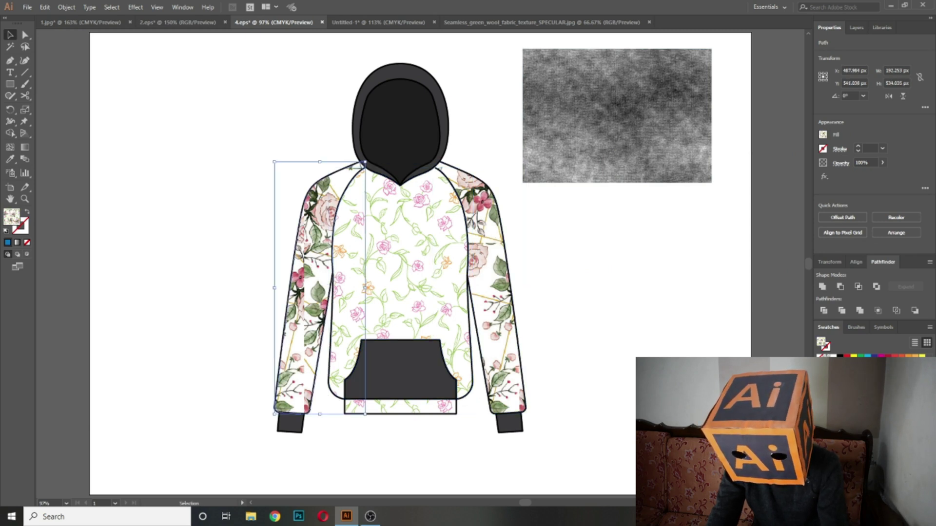
pyautogui.keyDown('shift'); pyautogui.click(493, 264); pyautogui.keyUp('shift')
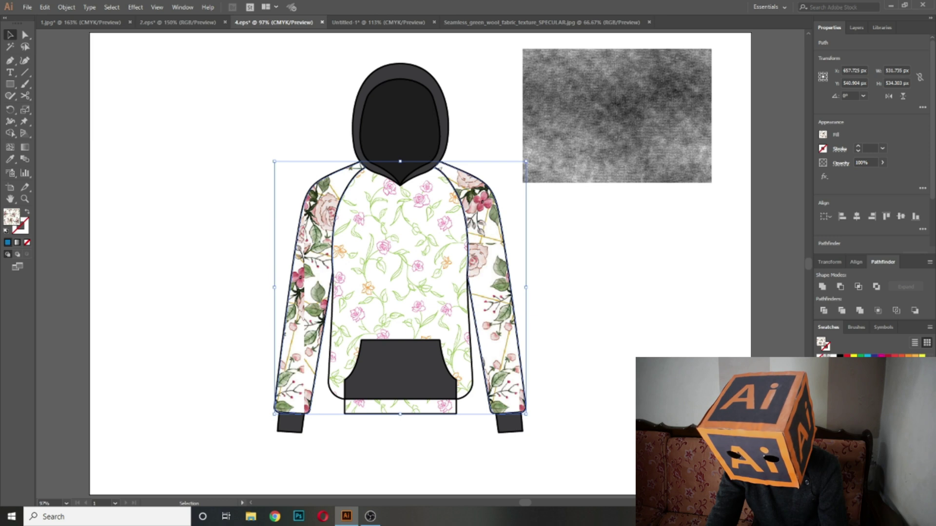
pyautogui.click(846, 376)
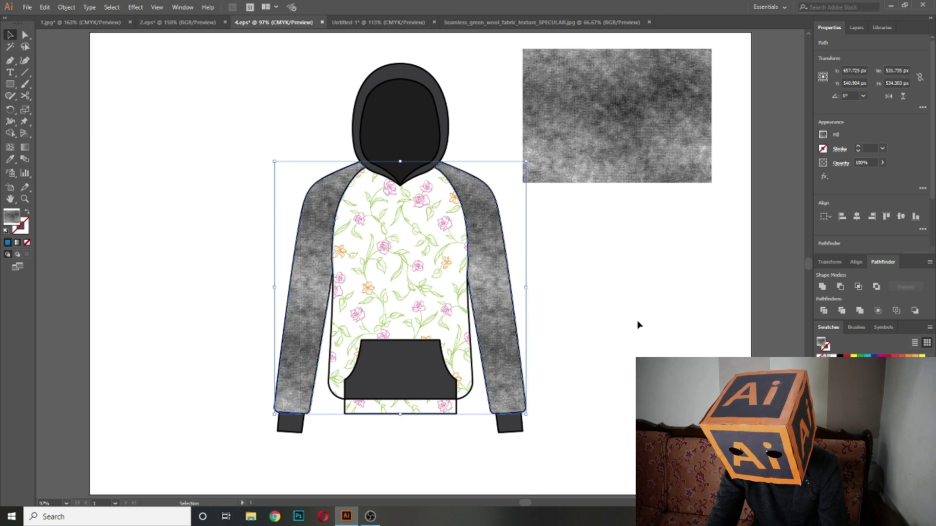
pyautogui.click(624, 317)
pyautogui.hotkey('ctrl', 'z')
# Fill the hoodie's body with the wool texture swatch and delete the texture image beside the hoodie.
pyautogui.click(414, 272)
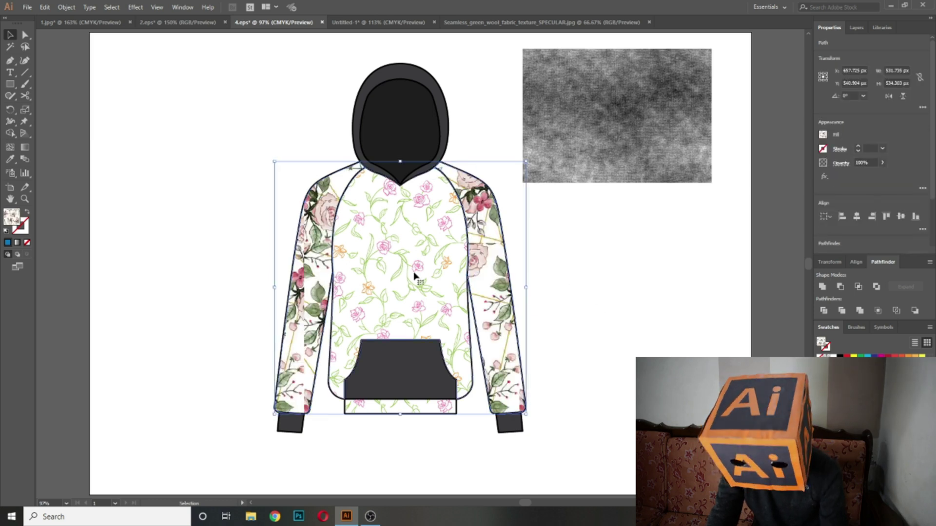
pyautogui.click(611, 349)
pyautogui.click(628, 176)
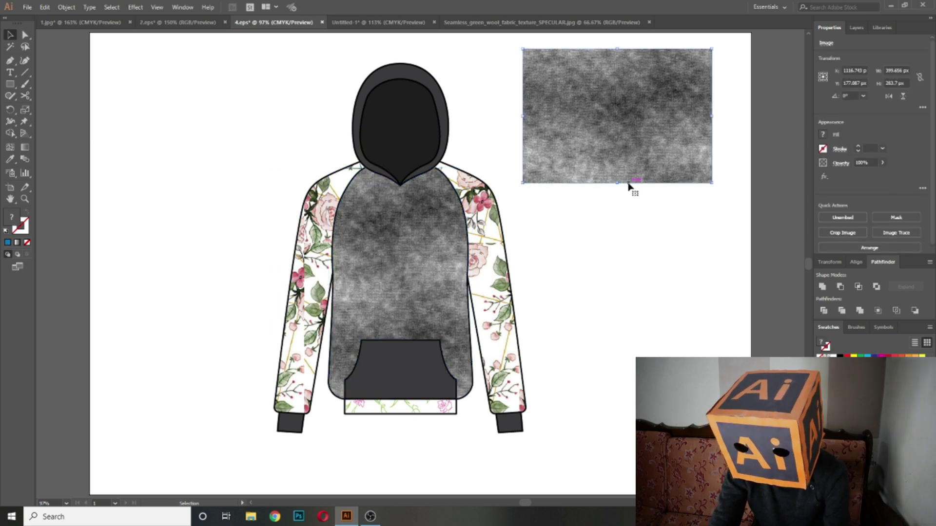
pyautogui.press('Delete')
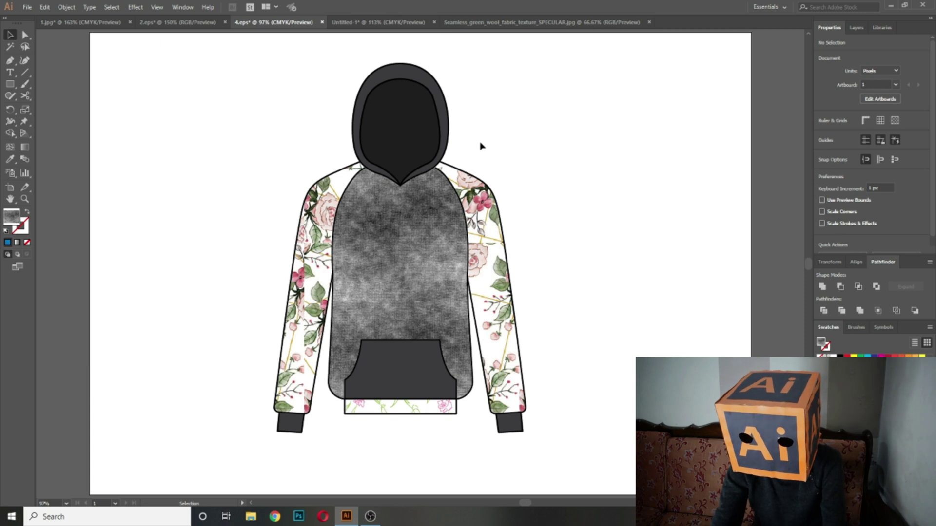
# Close the Seamless_green_wool_fabric_texture_SPECULAR.jpg document and open the palm-tree sky photo.
pyautogui.click(548, 25)
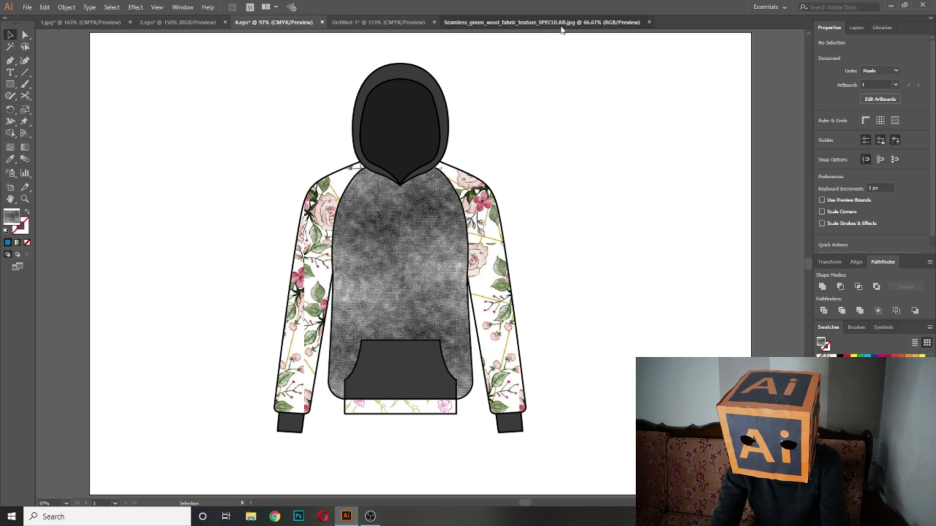
pyautogui.press('Delete')
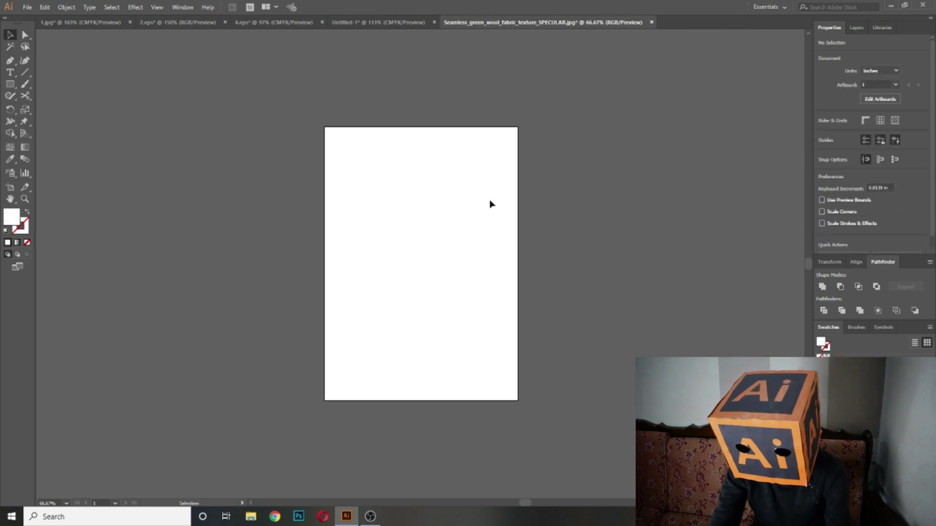
pyautogui.hotkey('ctrl', '0')
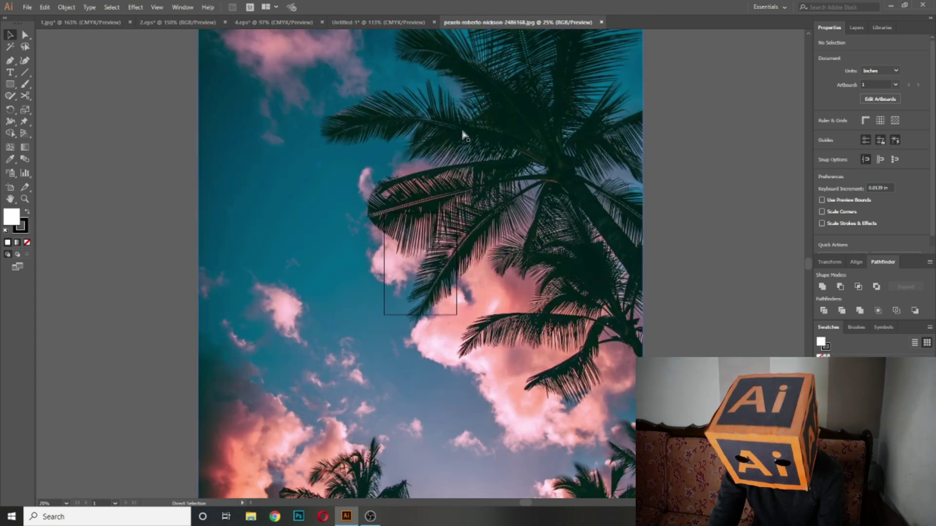
# Scale the palm-tree photo down to about 6.4 × 9.6 in, centred within its artboard.
pyautogui.hotkey('ctrl', '0')
pyautogui.hotkey('ctrl', '-')
pyautogui.hotkey('ctrl', '-')
pyautogui.hotkey('ctrl', '-')
pyautogui.hotkey('ctrl', '-')
pyautogui.hotkey('ctrl', '-')
pyautogui.hotkey('ctrl', '-')
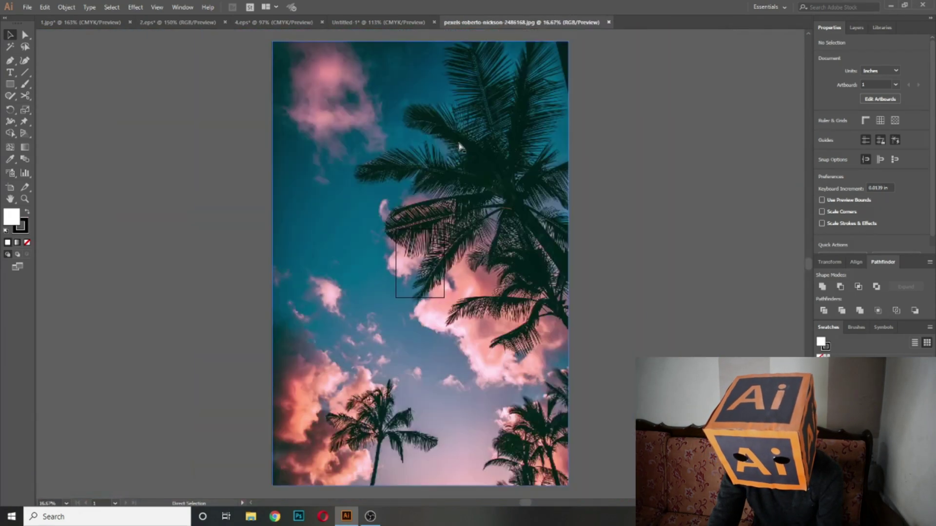
pyautogui.click(494, 113)
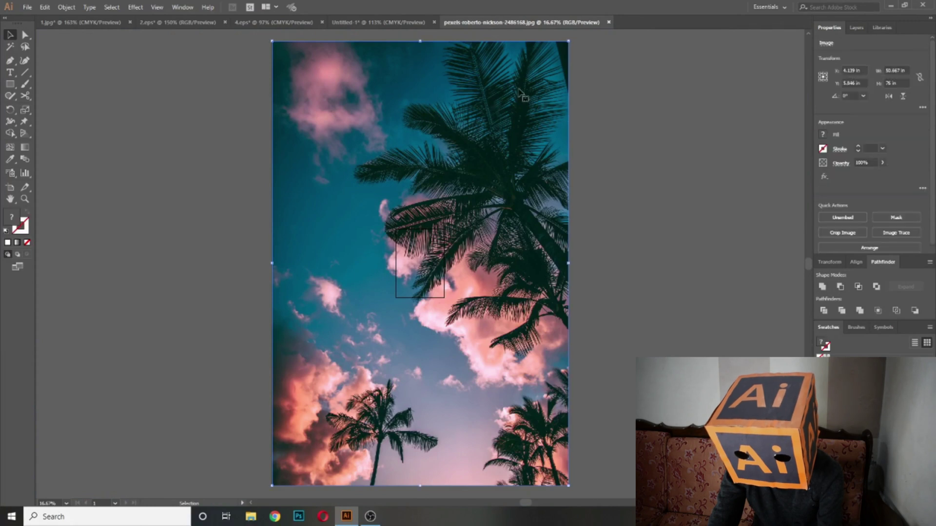
pyautogui.moveTo(568, 43); pyautogui.dragTo(441, 207)
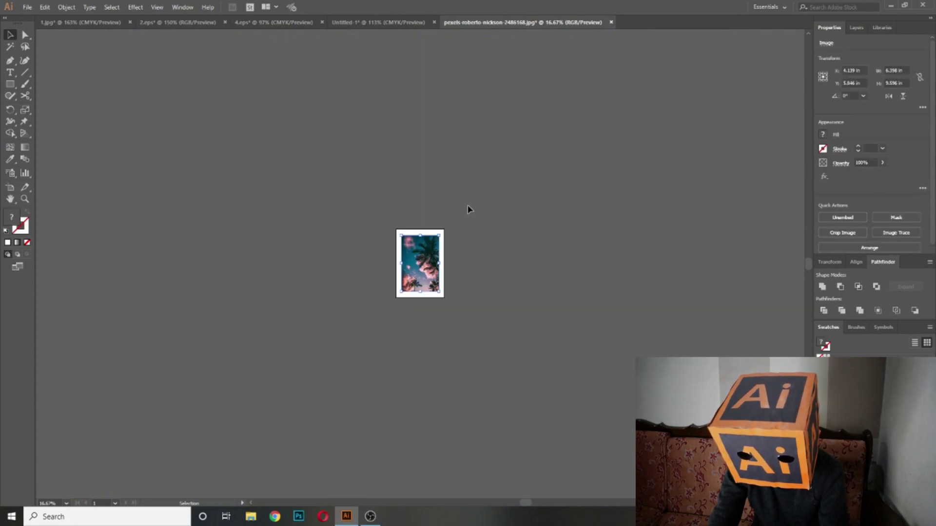
# Copy the palm-tree photo into the 4.eps hoodie document and close the photo's own document without saving changes.
pyautogui.hotkey('ctrl', '0')
pyautogui.moveTo(432, 249); pyautogui.dragTo(254, 244)
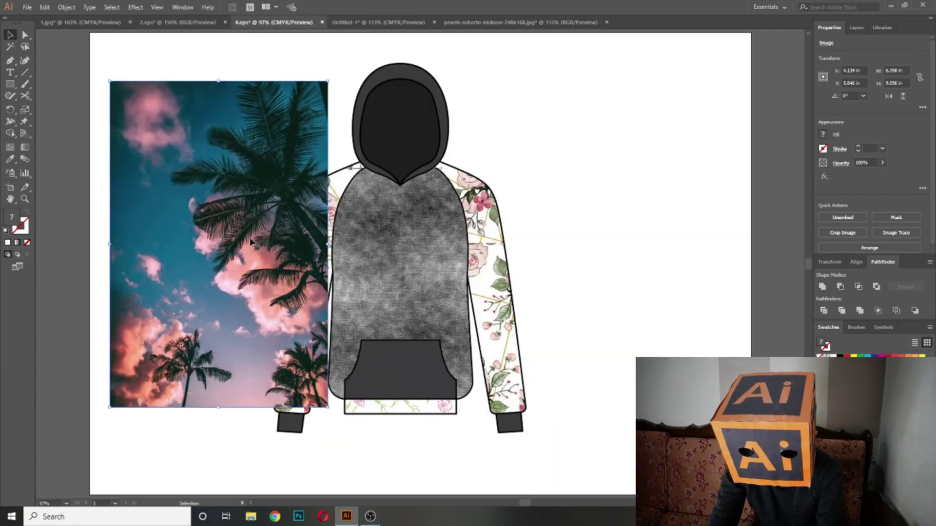
pyautogui.moveTo(271, 162); pyautogui.dragTo(214, 190)
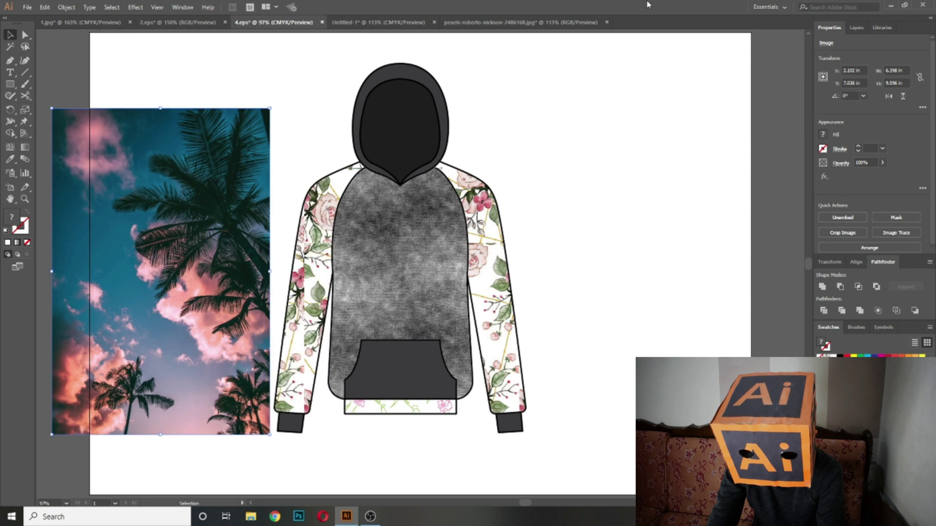
pyautogui.click(607, 22)
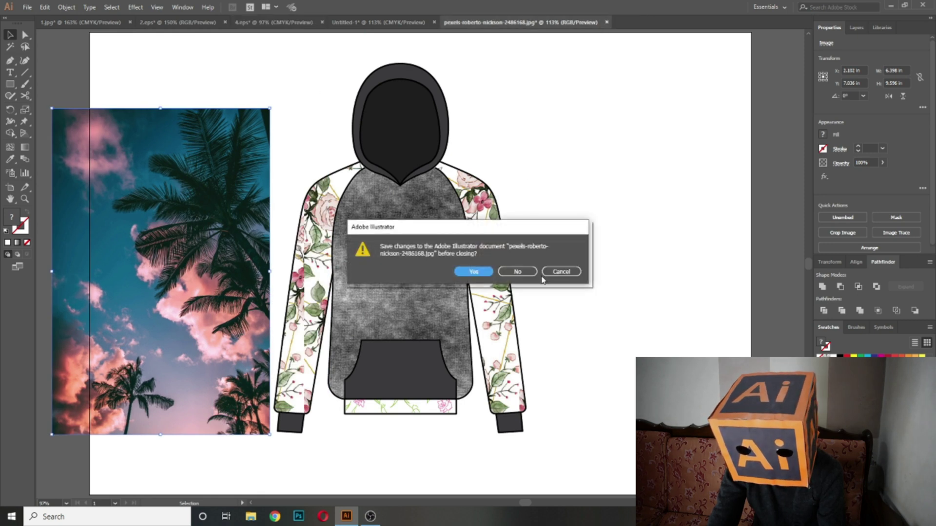
pyautogui.click(520, 273)
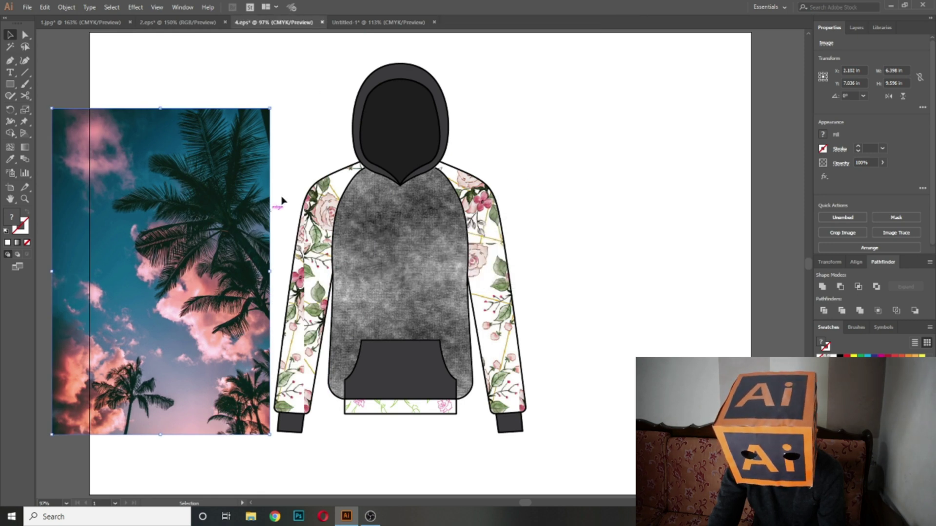
# Scale the palm-tree photo down to about 343 × 515 px and place it just left of the hoodie.
pyautogui.moveTo(269, 108); pyautogui.dragTo(243, 130)
pyautogui.moveTo(232, 222); pyautogui.dragTo(256, 159)
pyautogui.click(320, 59)
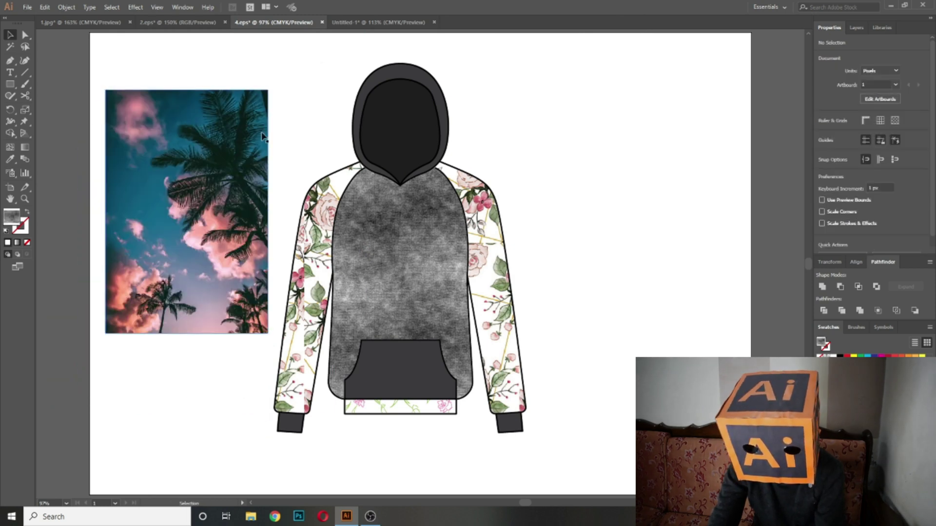
# Move the palm-tree photo well outside the hoodie artboard and fit a separate artboard to it with the Artboard tool.
pyautogui.hotkey('ctrl', '1')
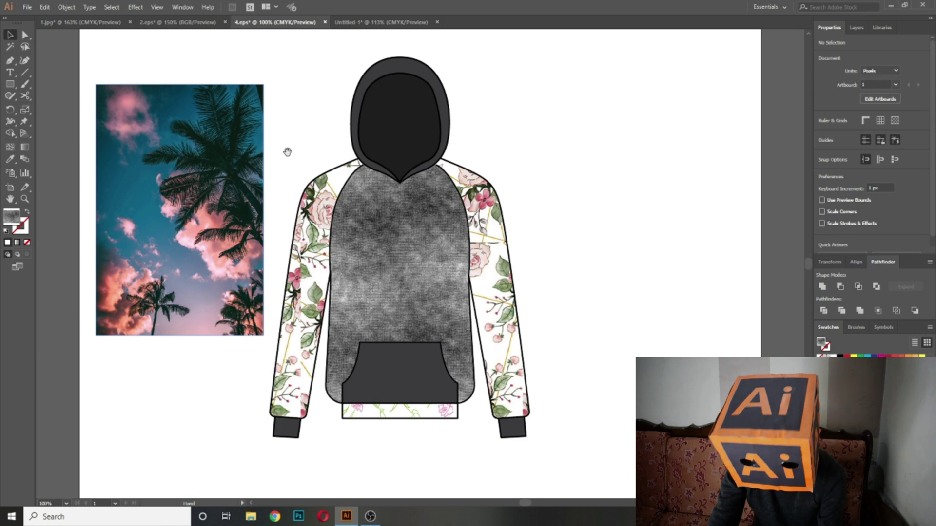
pyautogui.moveTo(288, 152); pyautogui.dragTo(567, 184)
pyautogui.moveTo(359, 178); pyautogui.dragTo(568, 198)
pyautogui.moveTo(663, 200); pyautogui.dragTo(182, 253)
pyautogui.moveTo(279, 265); pyautogui.dragTo(496, 218)
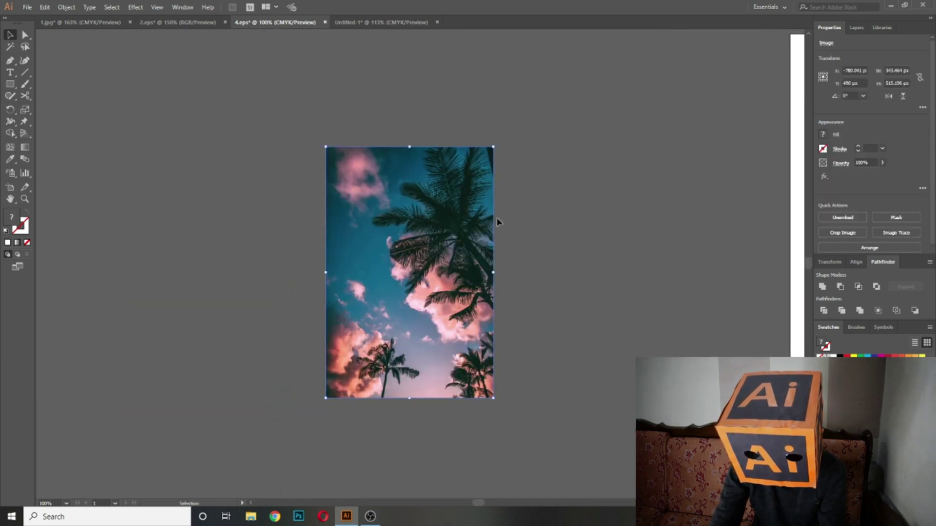
pyautogui.hotkey('ctrl', '+')
pyautogui.hscroll(1, 550, 182)
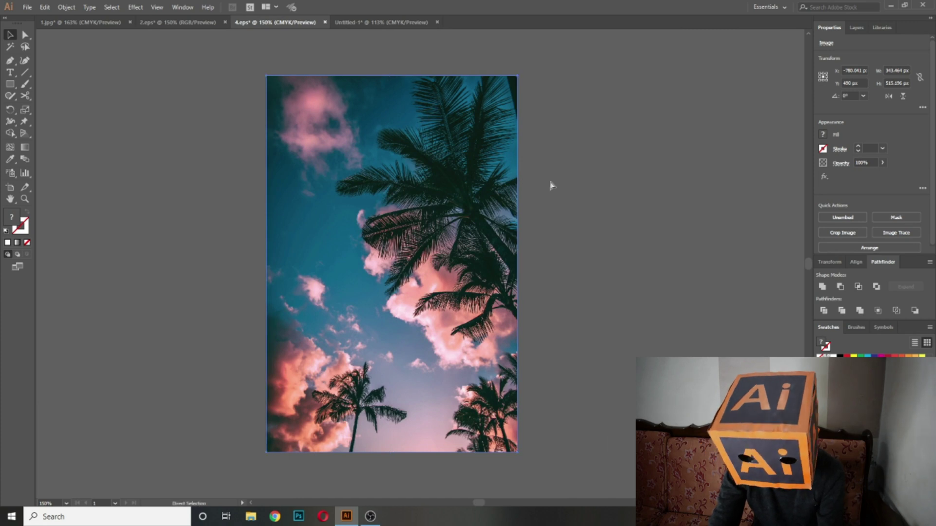
pyautogui.hotkey('ctrl', '+')
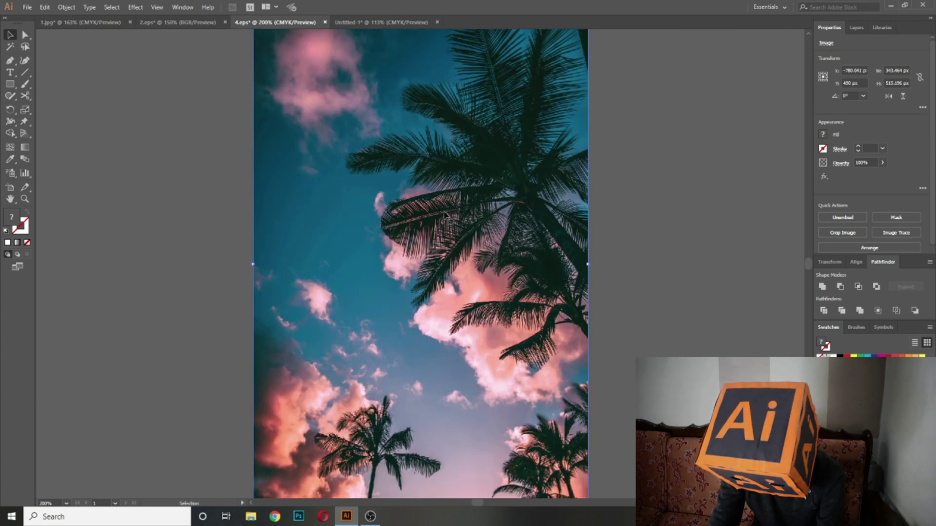
pyautogui.click(10, 189)
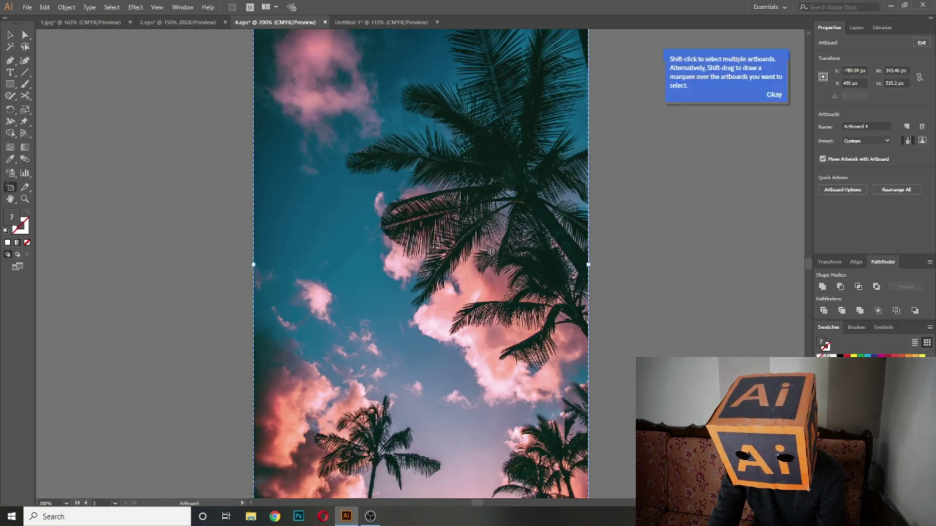
# Crop the palm-tree photo to an area of about 155 × 233 px around the palm fronds and pink cloud.
pyautogui.rightClick(494, 150)
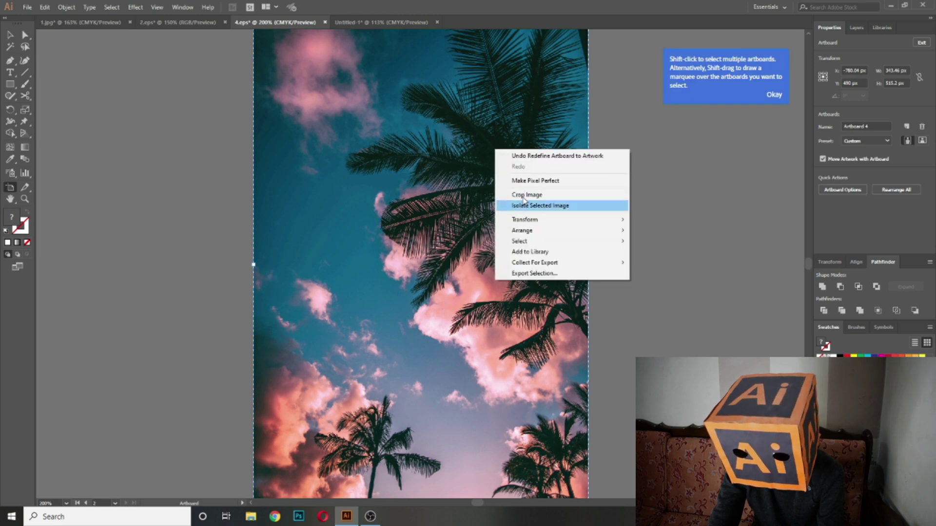
pyautogui.click(525, 192)
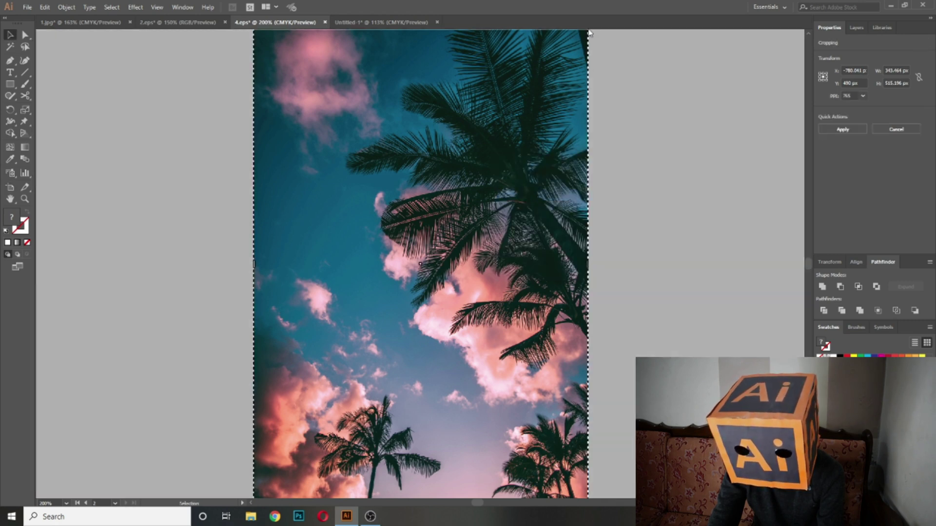
pyautogui.hotkey('ctrl', '-')
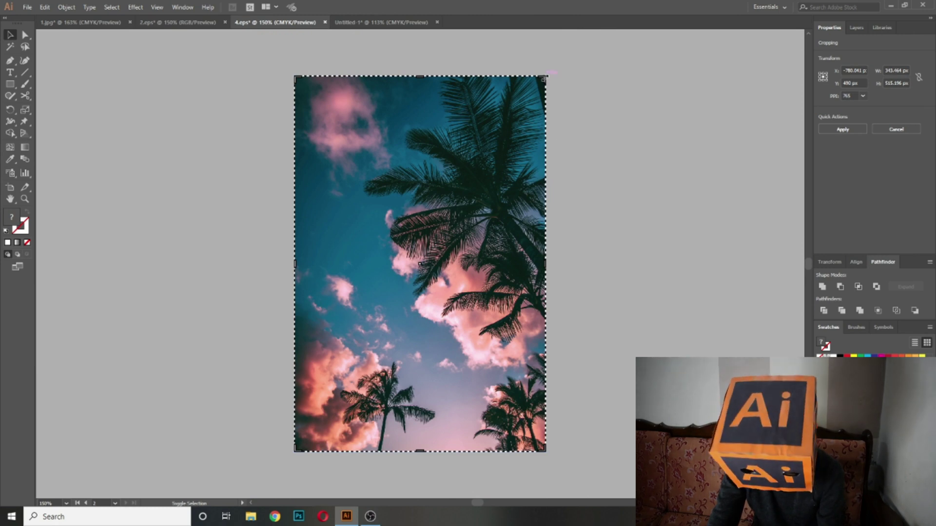
pyautogui.moveTo(545, 77); pyautogui.dragTo(482, 159)
pyautogui.moveTo(445, 230); pyautogui.dragTo(464, 220)
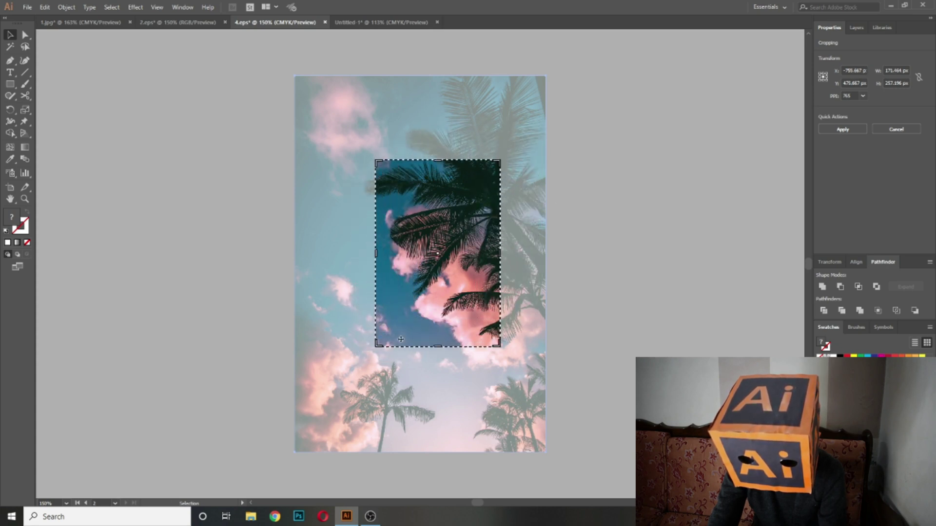
pyautogui.moveTo(377, 345); pyautogui.dragTo(387, 329)
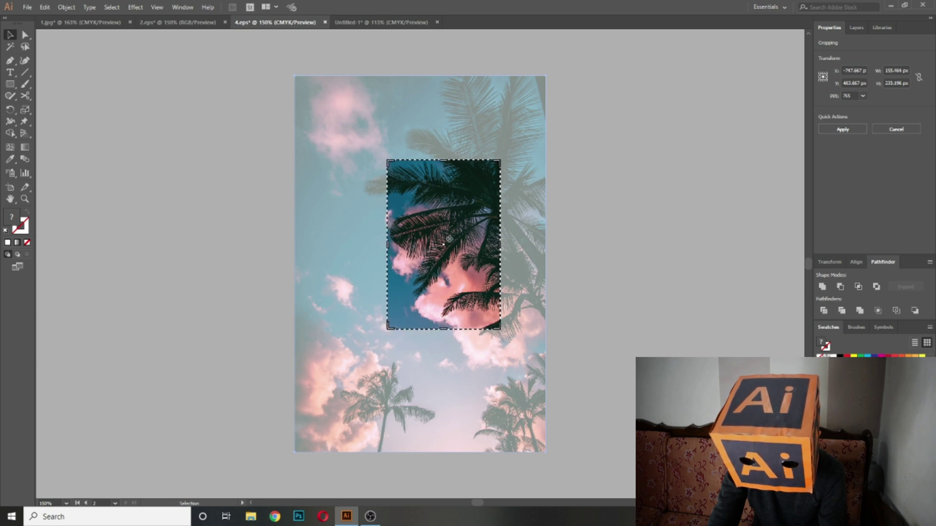
pyautogui.press('Return')
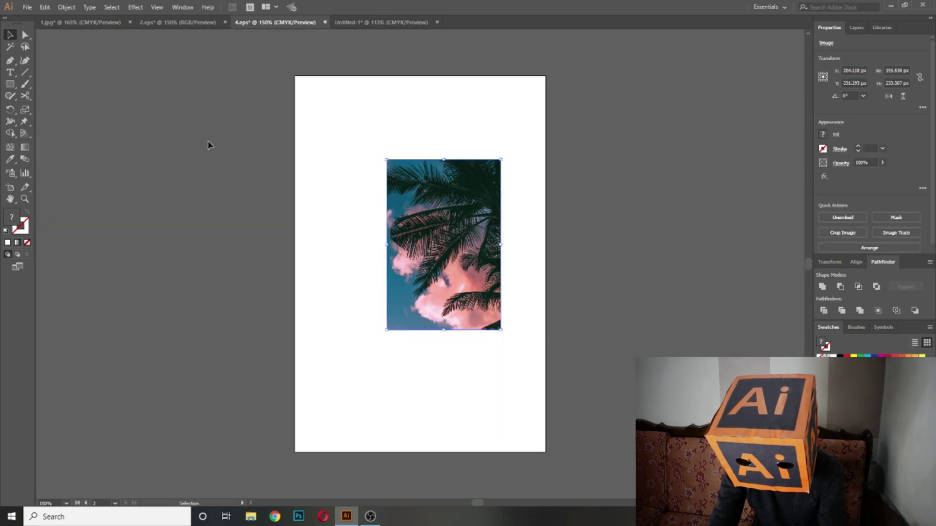
# Move the cropped palm image back onto the hoodie artboard, in the blank area left of the hoodie.
pyautogui.click(276, 188)
pyautogui.hotkey('ctrl', '-')
pyautogui.hotkey('ctrl', '0')
pyautogui.moveTo(472, 215); pyautogui.dragTo(736, 270)
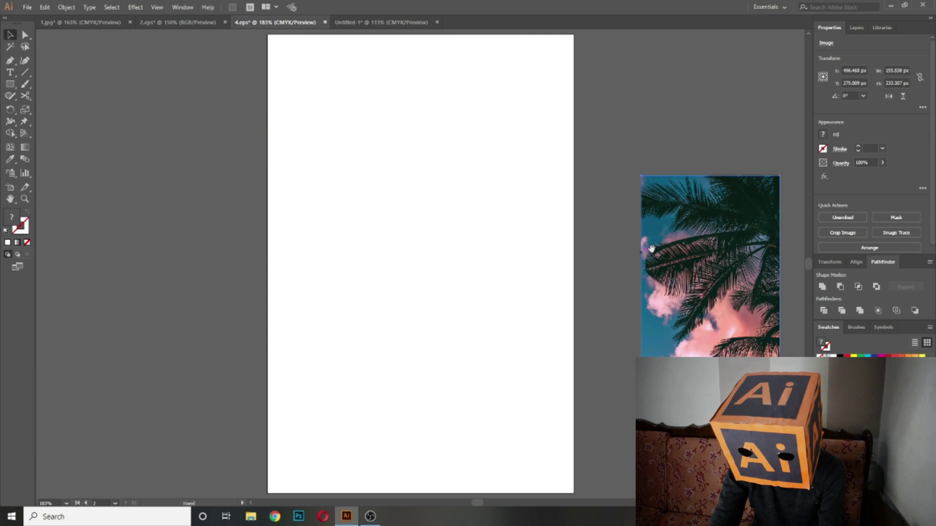
pyautogui.hscroll(5, 663, 258)
pyautogui.hscroll(2, 456, 255)
pyautogui.moveTo(197, 259); pyautogui.dragTo(809, 248)
pyautogui.moveTo(677, 248); pyautogui.dragTo(351, 247)
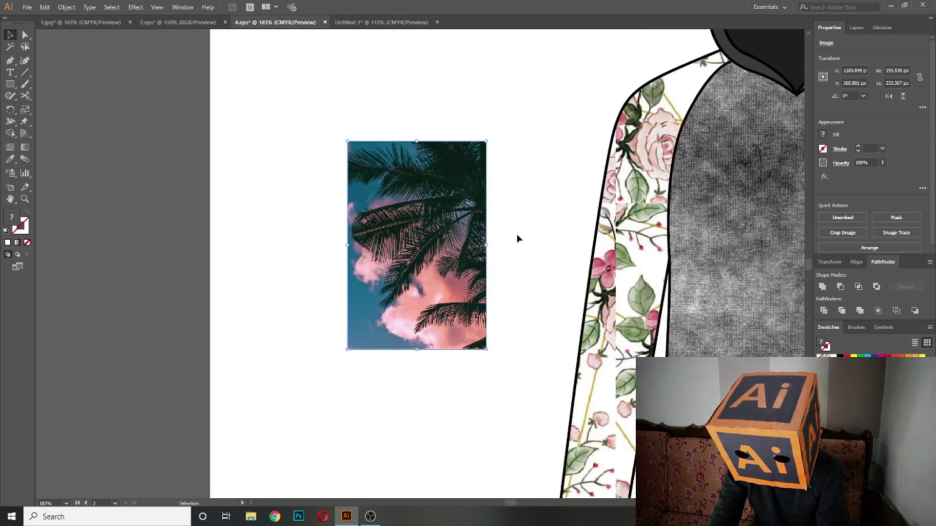
pyautogui.hotkey('ctrl', '1')
pyautogui.moveTo(451, 262); pyautogui.dragTo(389, 234)
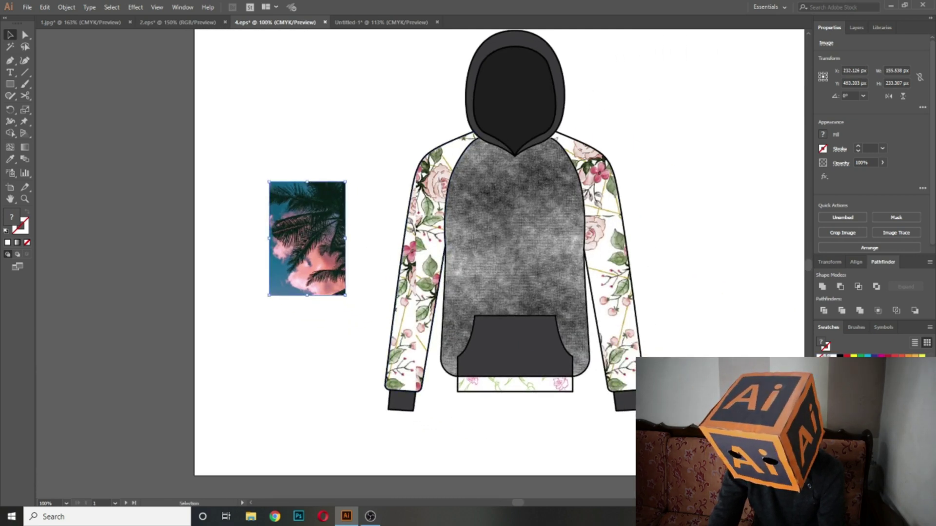
# Fill the hoodie's body with the pattern swatch made from the cropped palm image.
pyautogui.click(532, 329)
pyautogui.scroll(5, 533, 317)
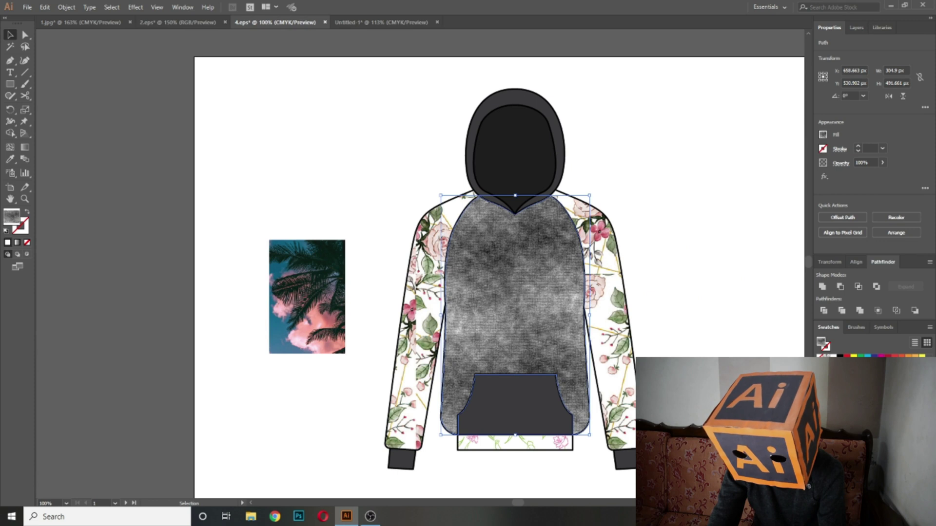
pyautogui.click(861, 371)
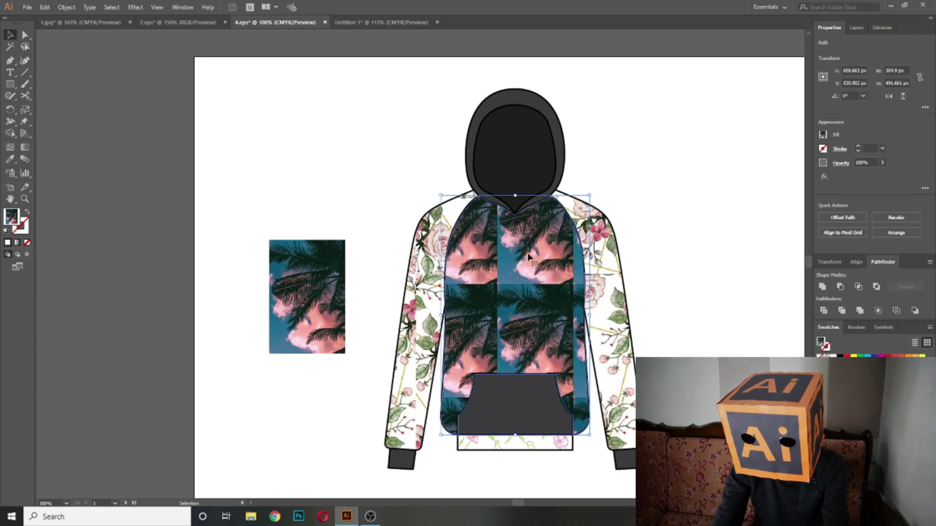
# Enlarge the cropped palm image proportionally to about 487 × 731 px and place it beside the hoodie's left sleeve.
pyautogui.click(288, 301)
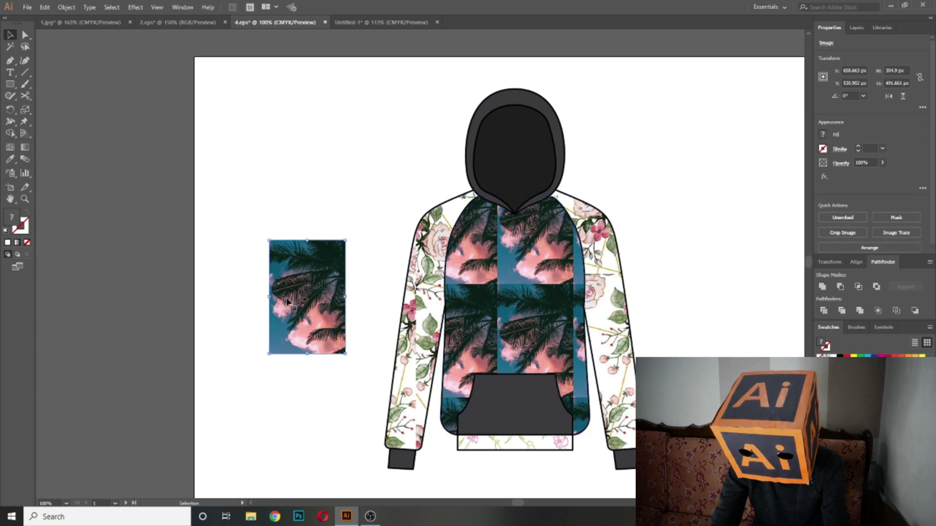
pyautogui.hotkey('ctrl', 't')
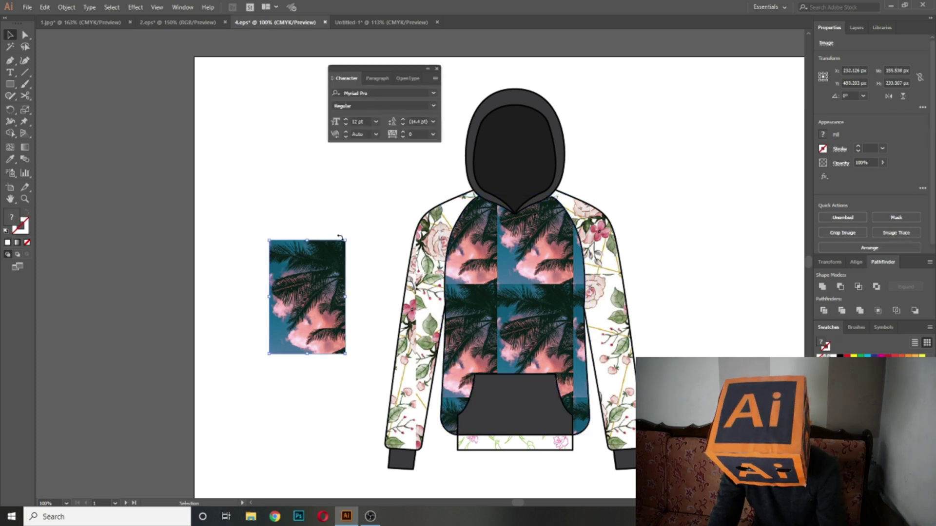
pyautogui.click(436, 69)
pyautogui.moveTo(346, 239); pyautogui.dragTo(455, 78)
pyautogui.moveTo(353, 182); pyautogui.dragTo(219, 273)
pyautogui.moveTo(323, 169); pyautogui.dragTo(374, 89)
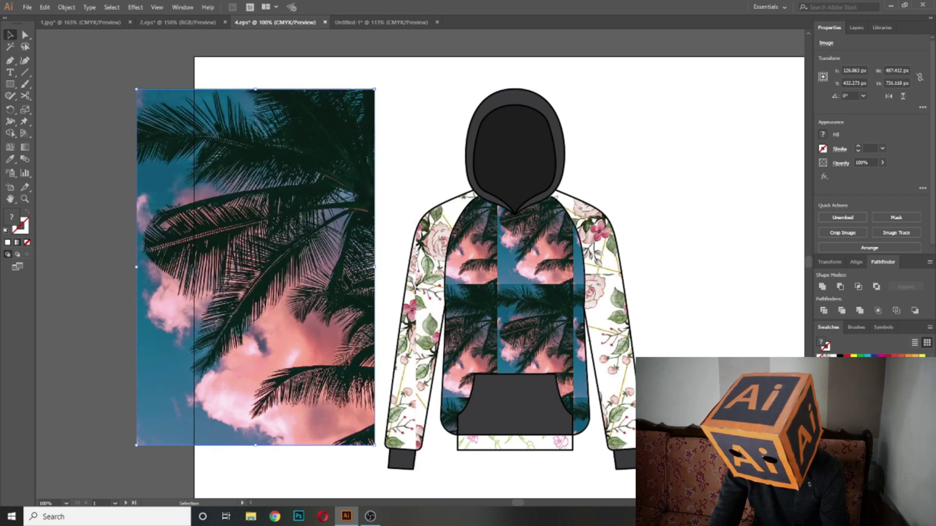
# Delete the small palm-image pattern and two other unneeded swatches from the document.
pyautogui.click(926, 501)
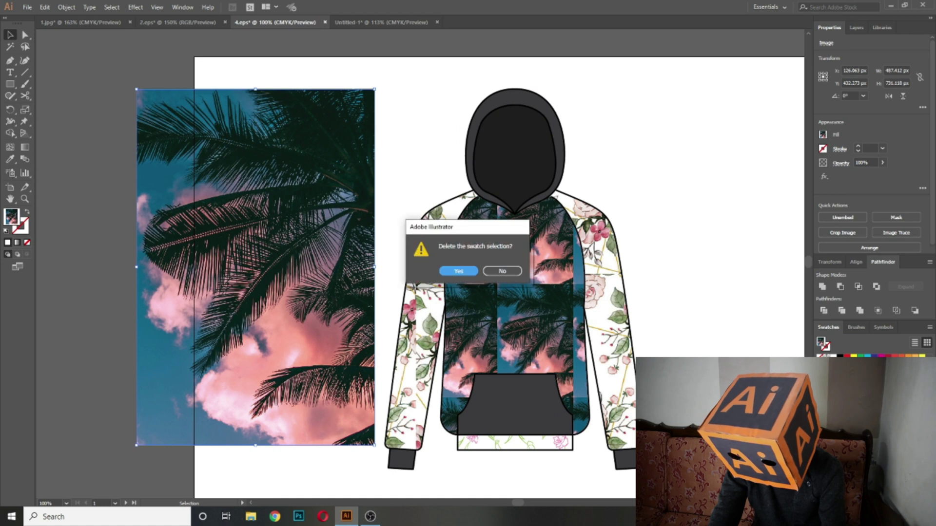
pyautogui.click(459, 271)
pyautogui.click(909, 371)
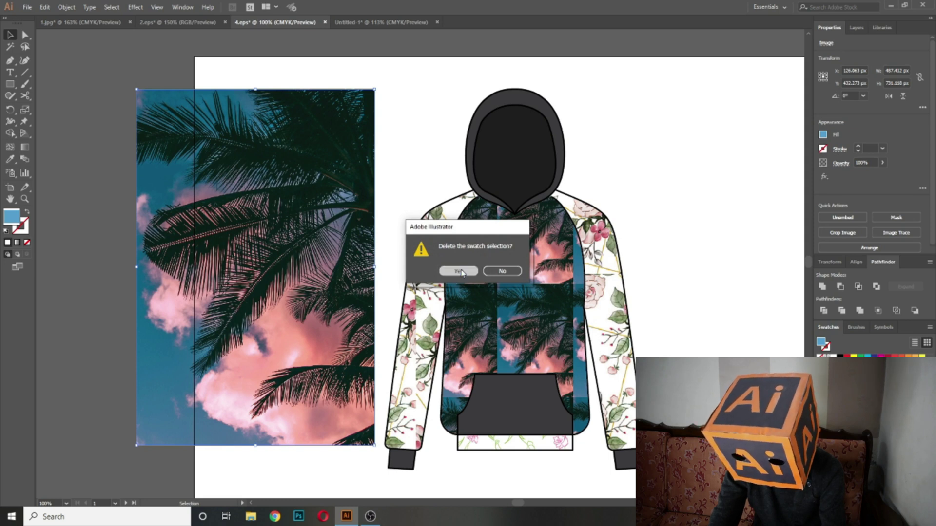
pyautogui.click(463, 273)
pyautogui.click(909, 371)
pyautogui.click(923, 500)
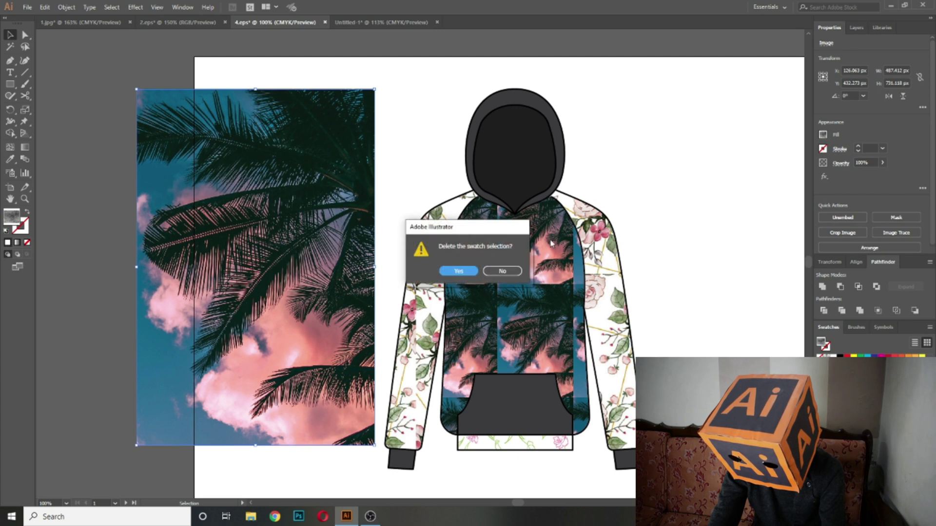
pyautogui.click(459, 271)
# Make a pattern swatch from the enlarged palm image and fill the hoodie's body with it.
pyautogui.moveTo(285, 271); pyautogui.dragTo(878, 409)
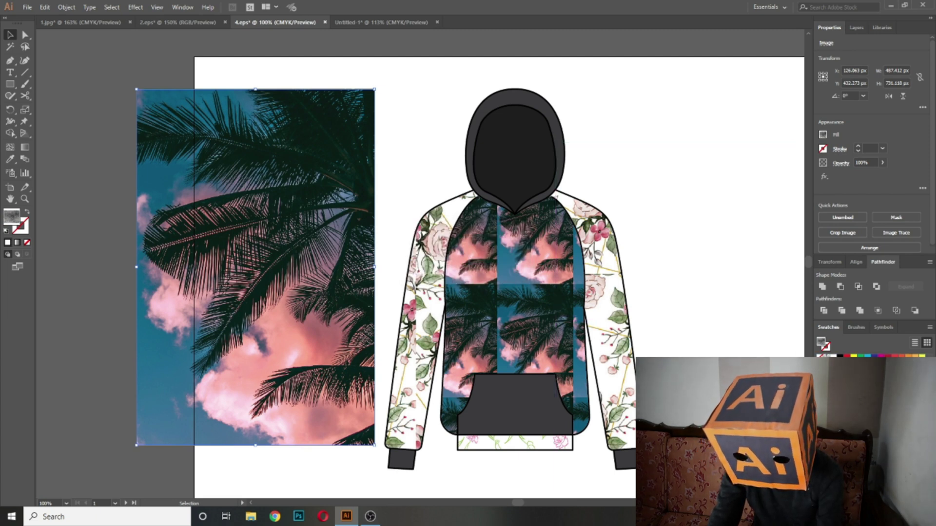
pyautogui.click(534, 332)
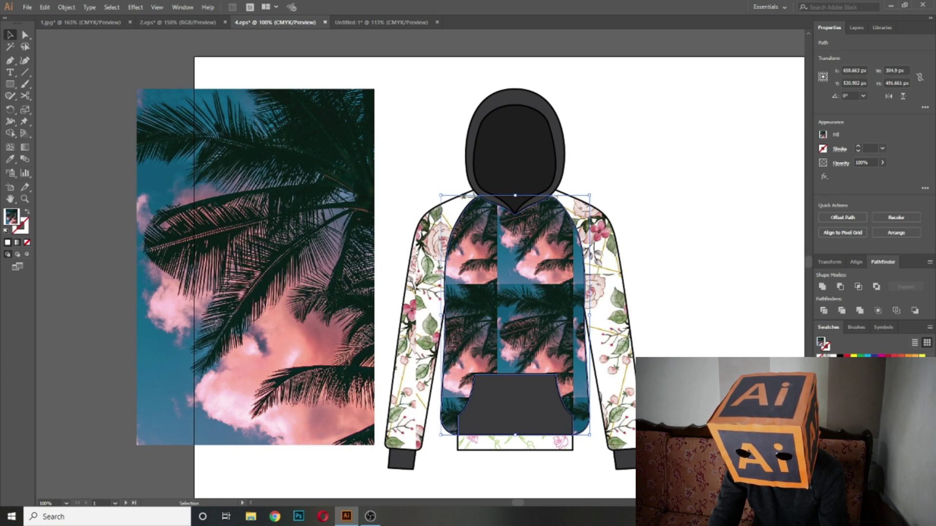
pyautogui.click(862, 385)
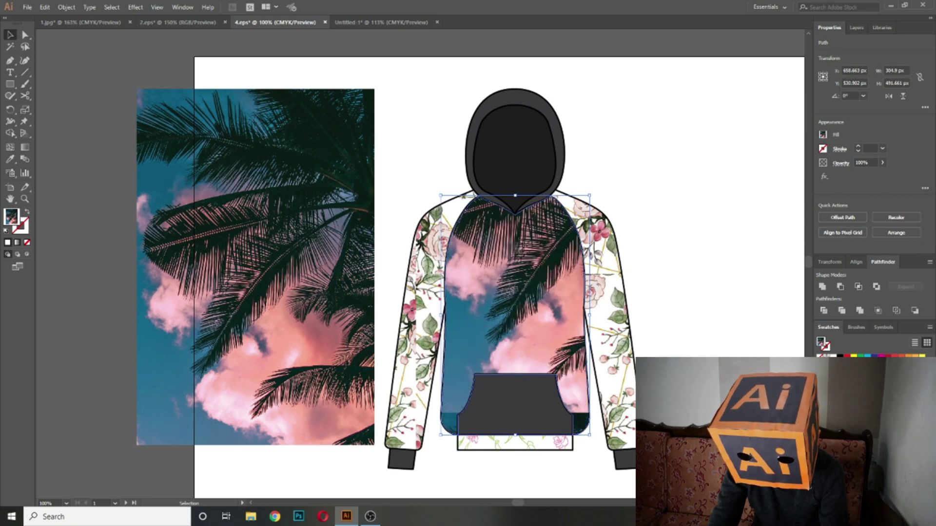
pyautogui.click(722, 385)
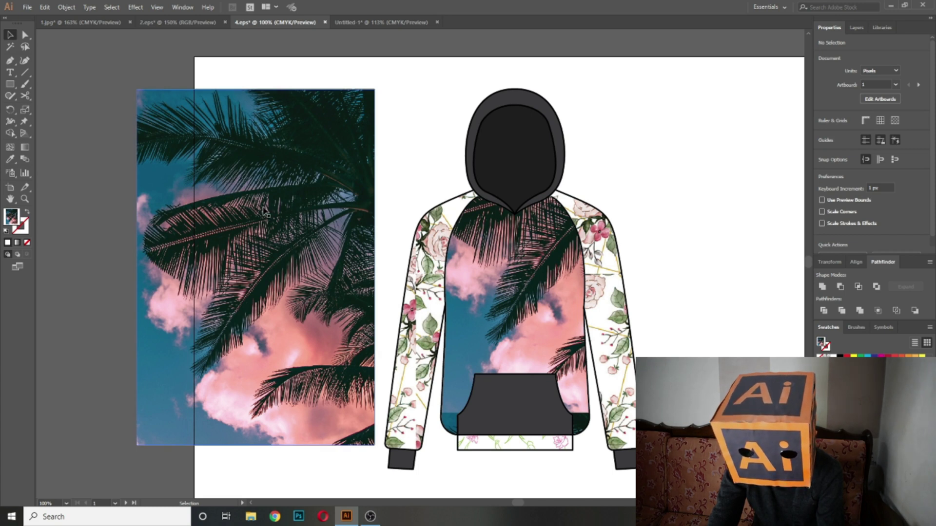
# Try shifting the hoodie's body and the enlarged palm image, and undo both moves along with the body's fill.
pyautogui.moveTo(544, 261); pyautogui.dragTo(514, 282)
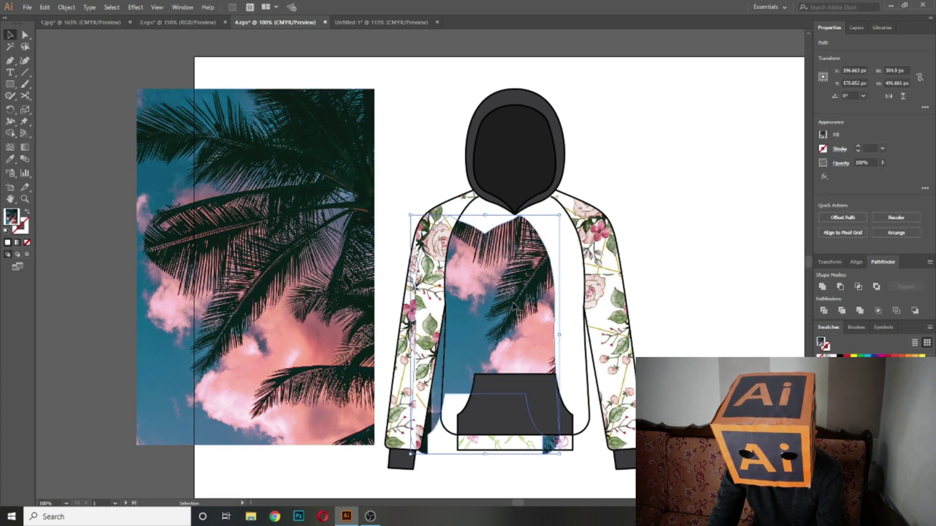
pyautogui.hotkey('ctrl', 'z')
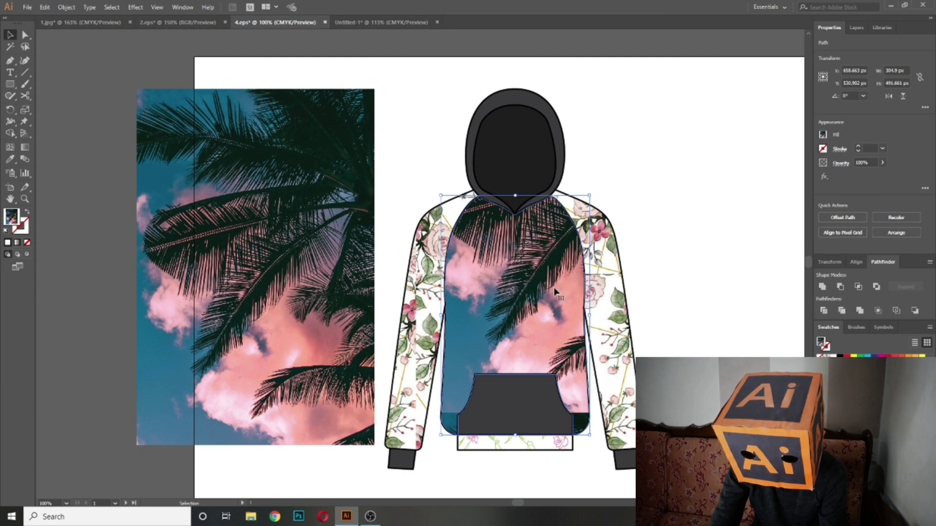
pyautogui.moveTo(277, 229); pyautogui.dragTo(249, 264)
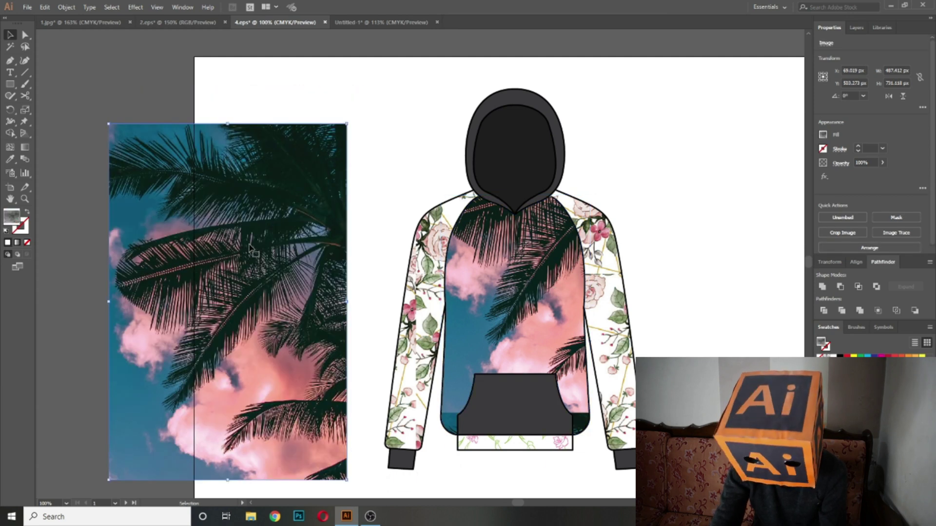
pyautogui.hotkey('ctrl', 'z')
pyautogui.hotkey('ctrl', 'z')
# Move the enlarged palm image about 98 px left and 24 px down, farther away from the hoodie.
pyautogui.click(307, 246)
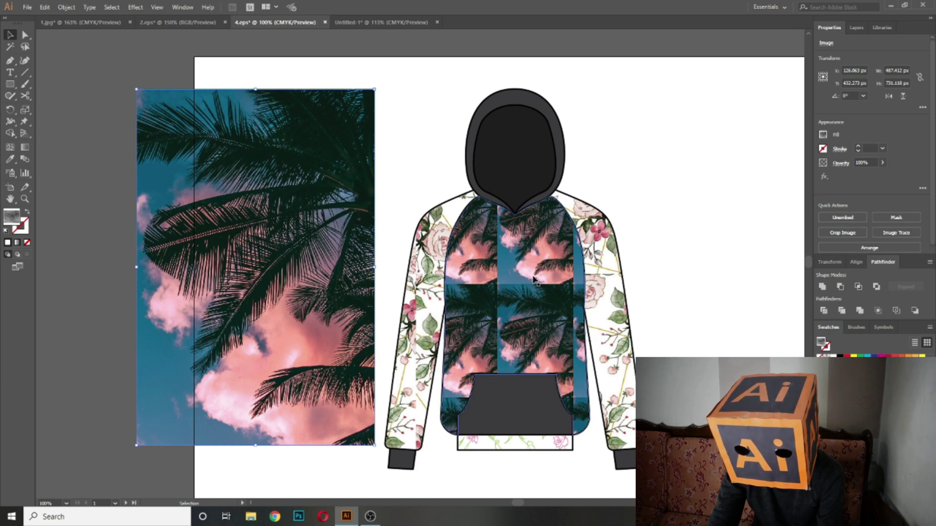
pyautogui.moveTo(321, 208); pyautogui.dragTo(274, 220)
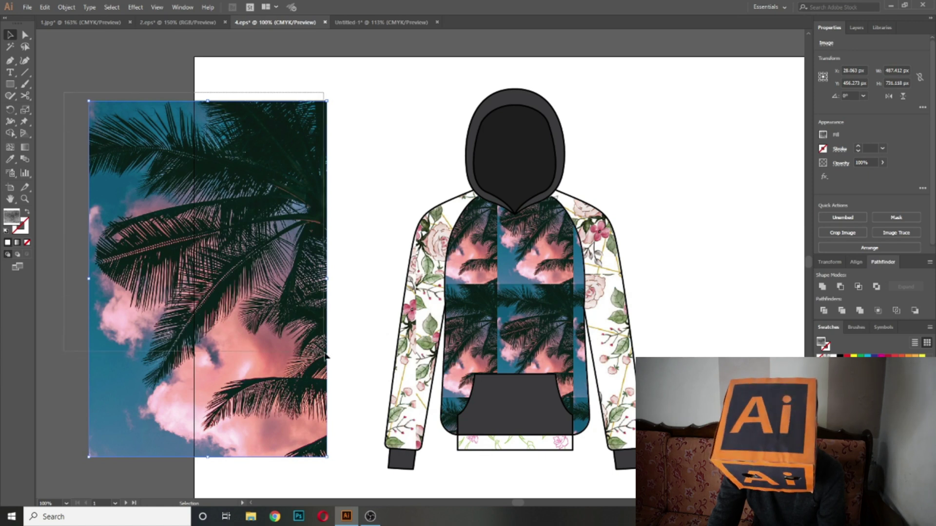
pyautogui.click(355, 384)
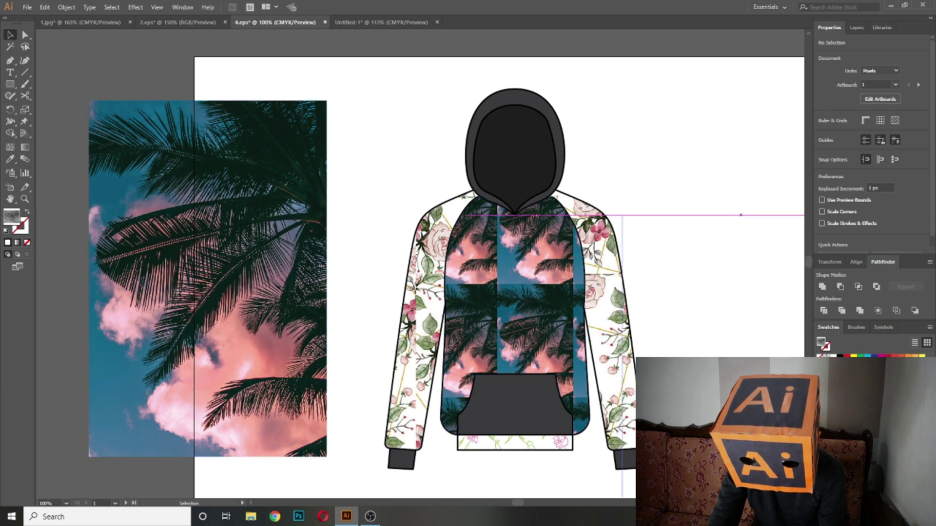
# Fill the hoodie's body with the pattern swatch made from the enlarged palm image.
pyautogui.click(273, 263)
pyautogui.click(532, 303)
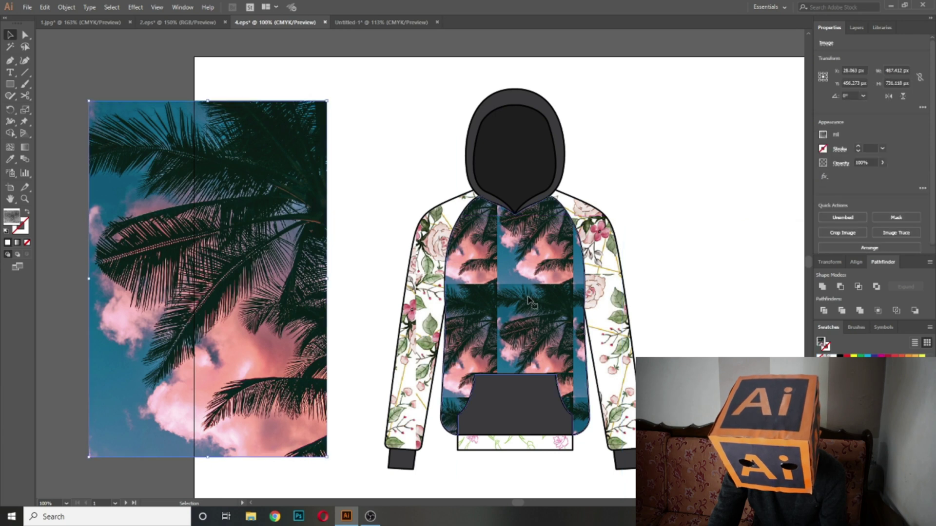
pyautogui.click(853, 376)
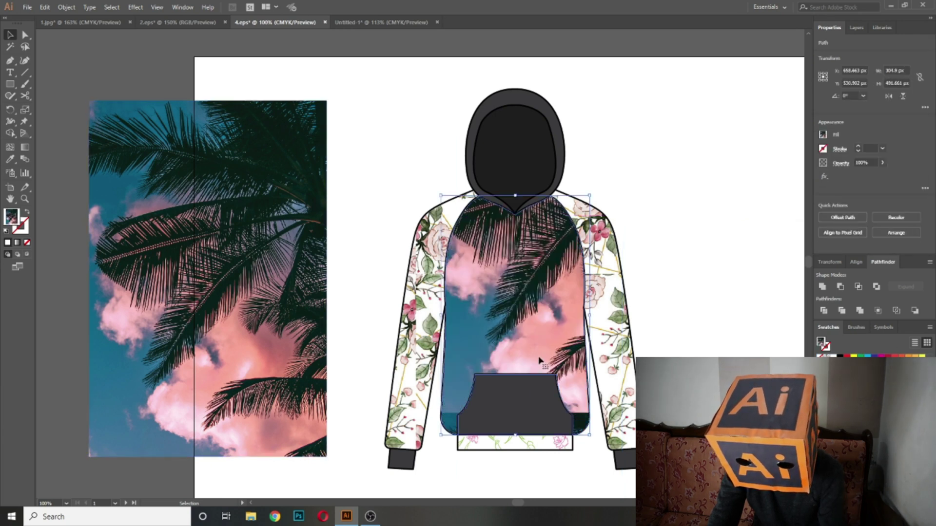
# Try moving the palm-filled hoodie body down and left, undo the move and clear the selection.
pyautogui.moveTo(554, 288); pyautogui.dragTo(500, 320)
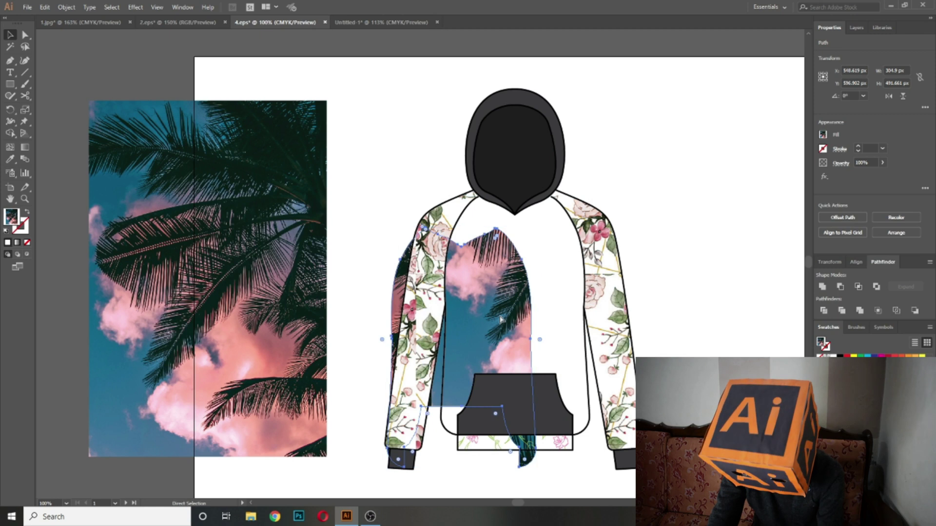
pyautogui.hotkey('ctrl', 'z')
pyautogui.click(696, 127)
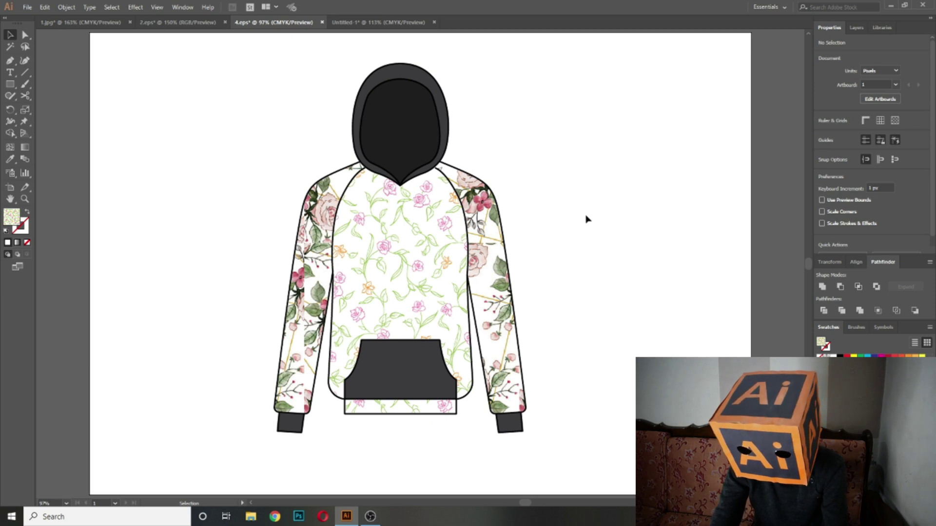
pyautogui.press('ctrl')
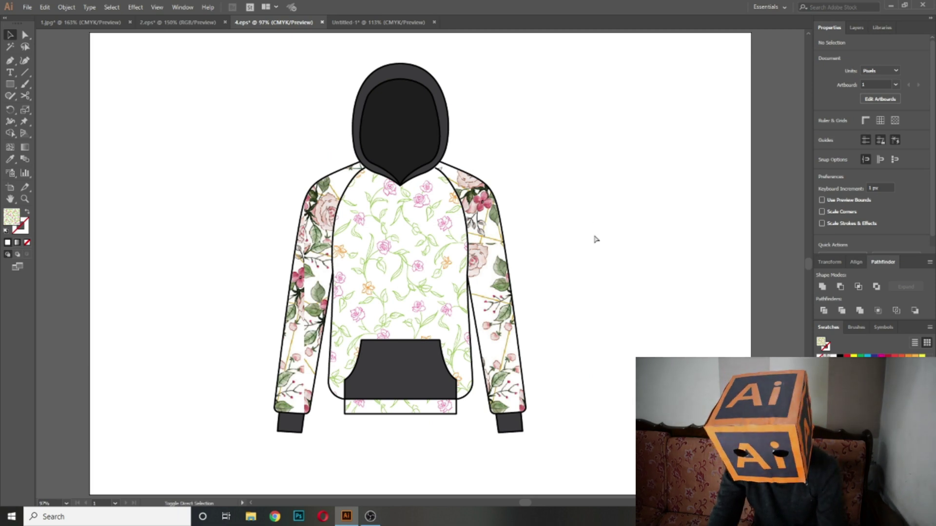
pyautogui.press('alt')
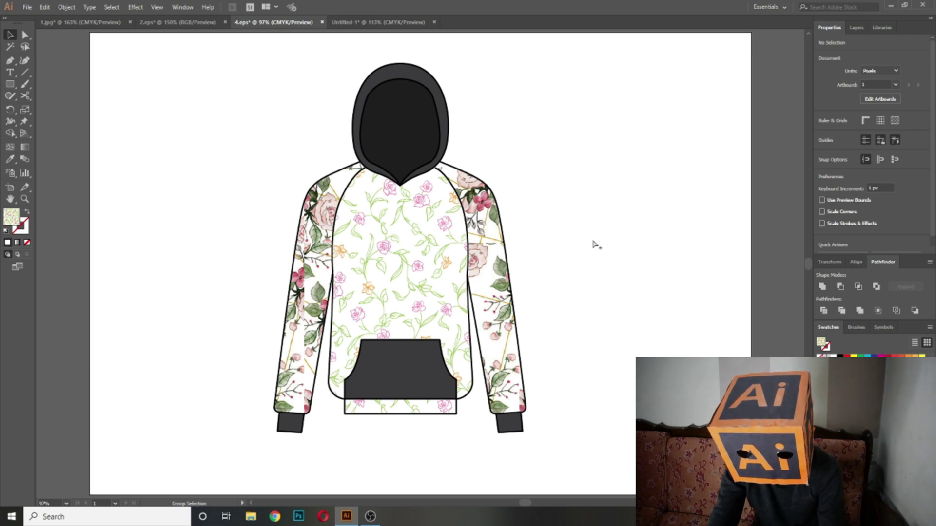